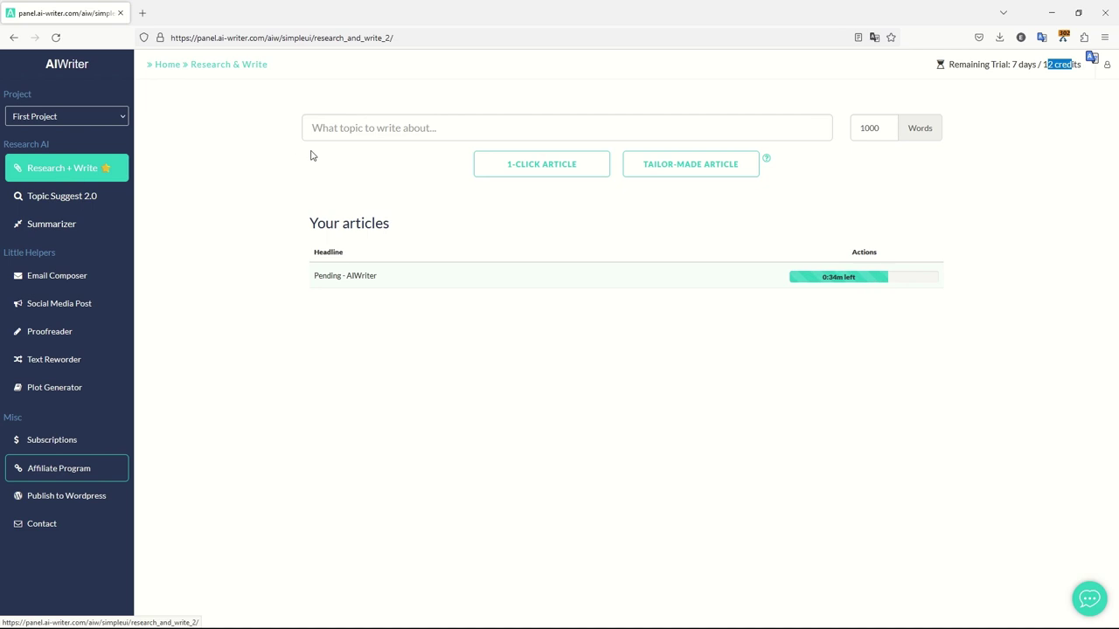
Inspect the topic field for new articles and its suggestion list, leaving the field empty.
click(345, 131)
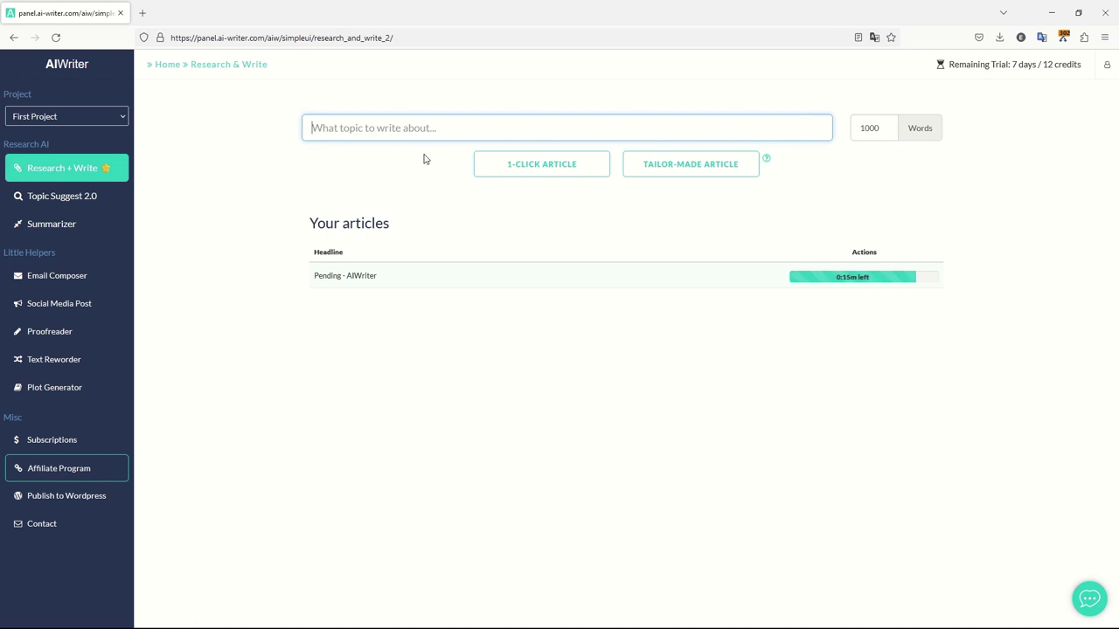
click(392, 131)
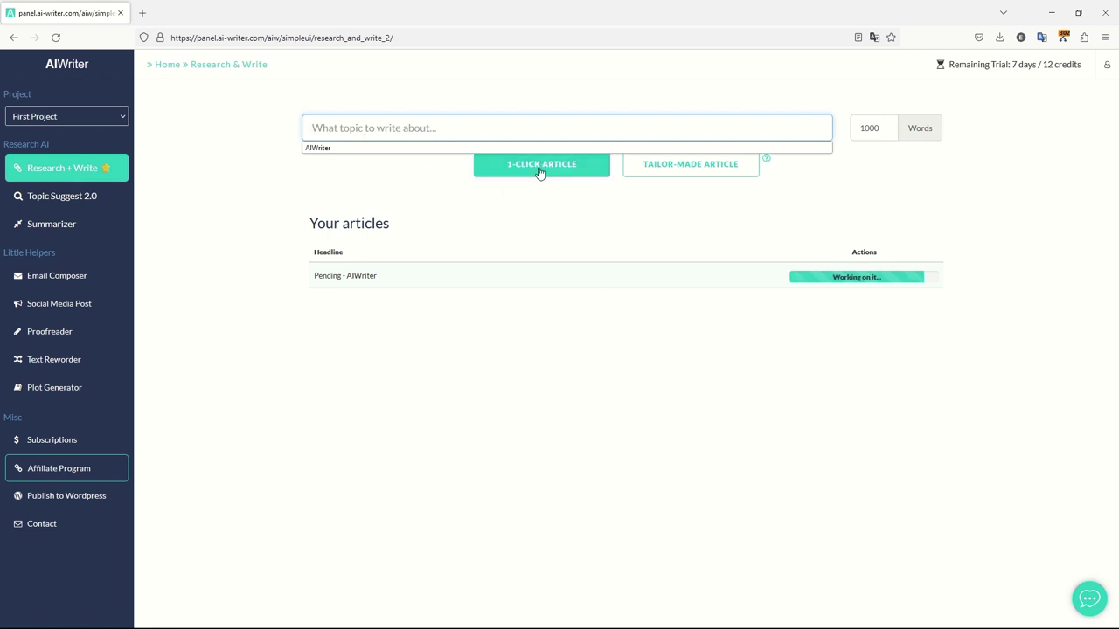
click(670, 221)
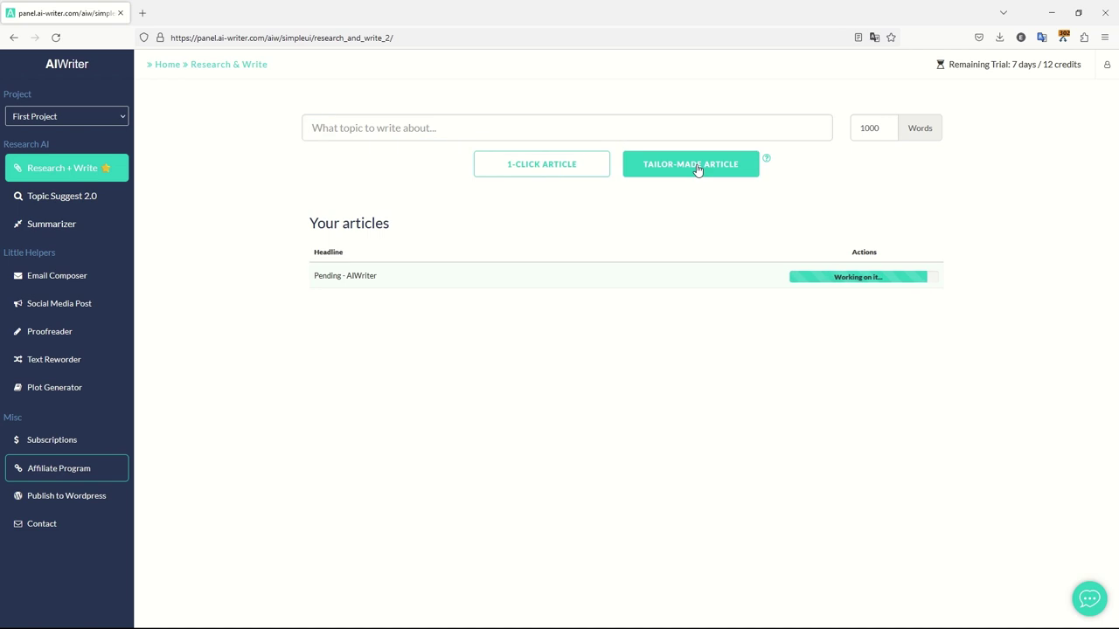
Read the help on Tailor-Made Articles, close it, and inspect the article word count setting.
click(767, 159)
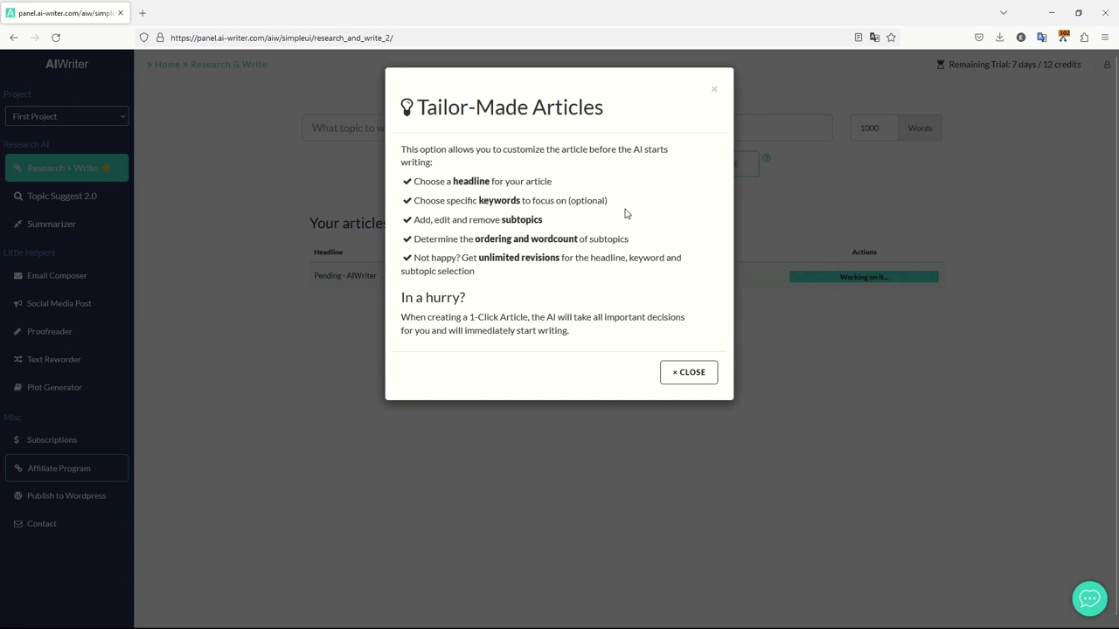
click(680, 377)
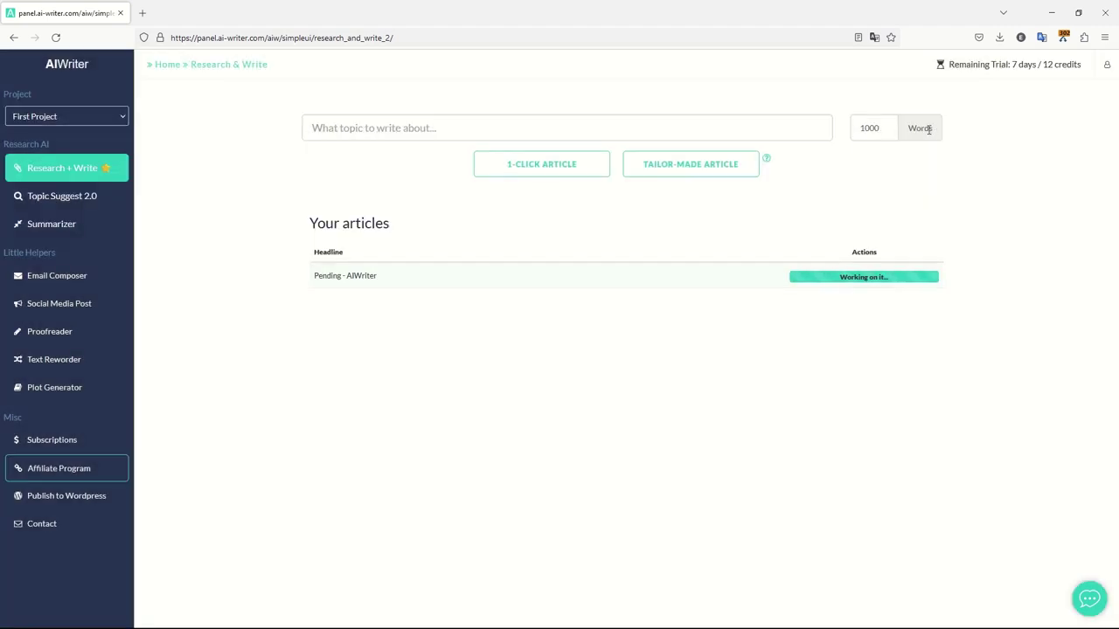
double_click(861, 126)
View the Topic Suggest 2.0 tool and the Summarizer tool.
click(75, 210)
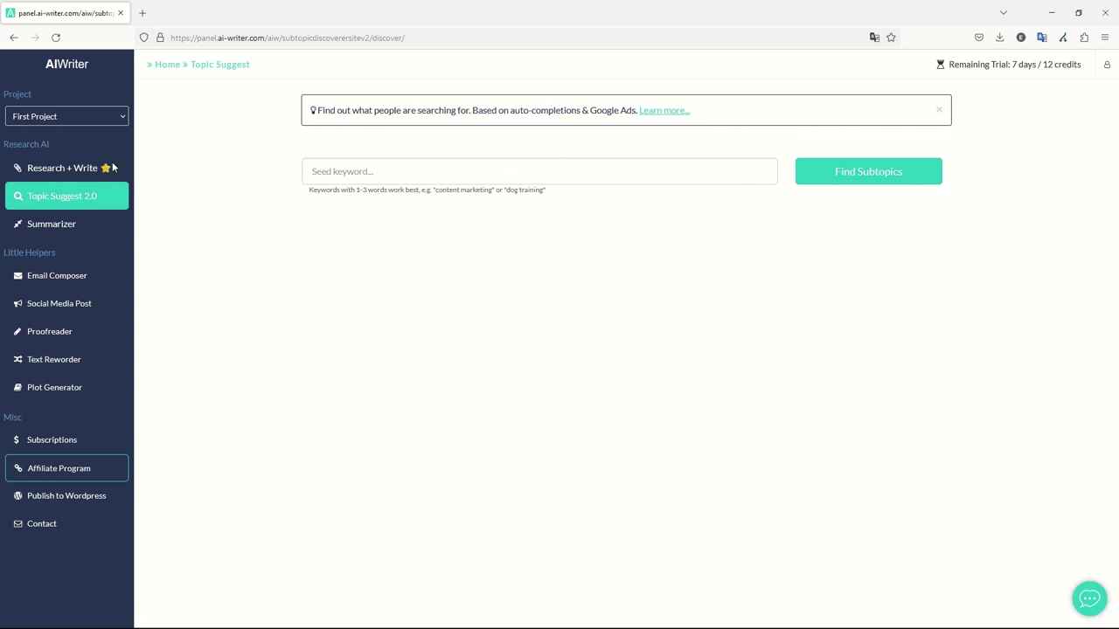
click(57, 227)
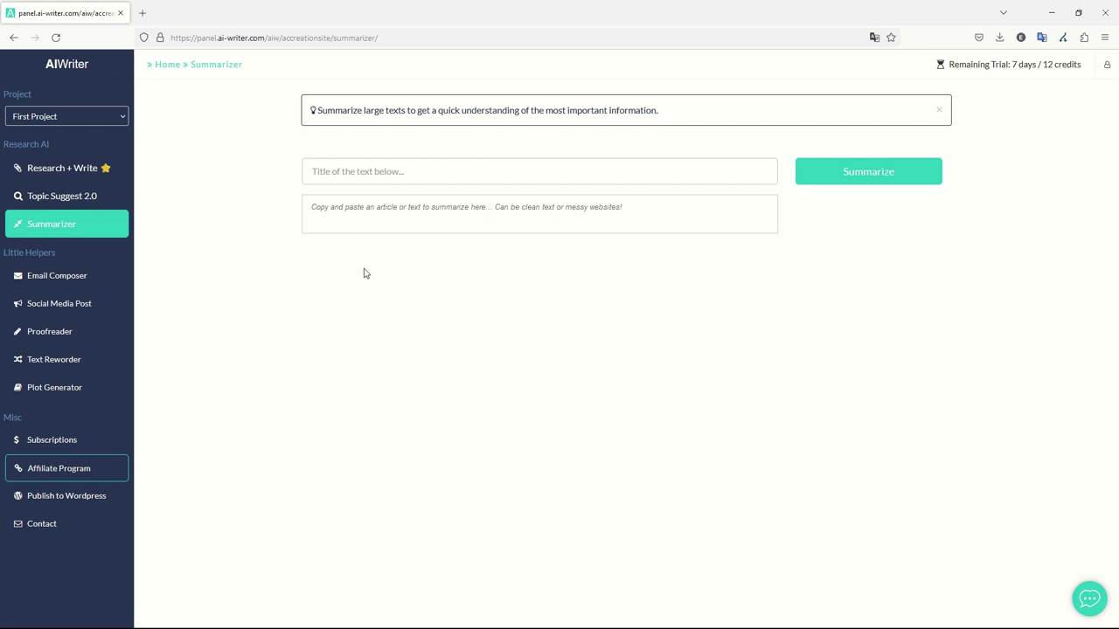
Open the Email Composer and inspect its tone and style field and its content description field.
click(50, 283)
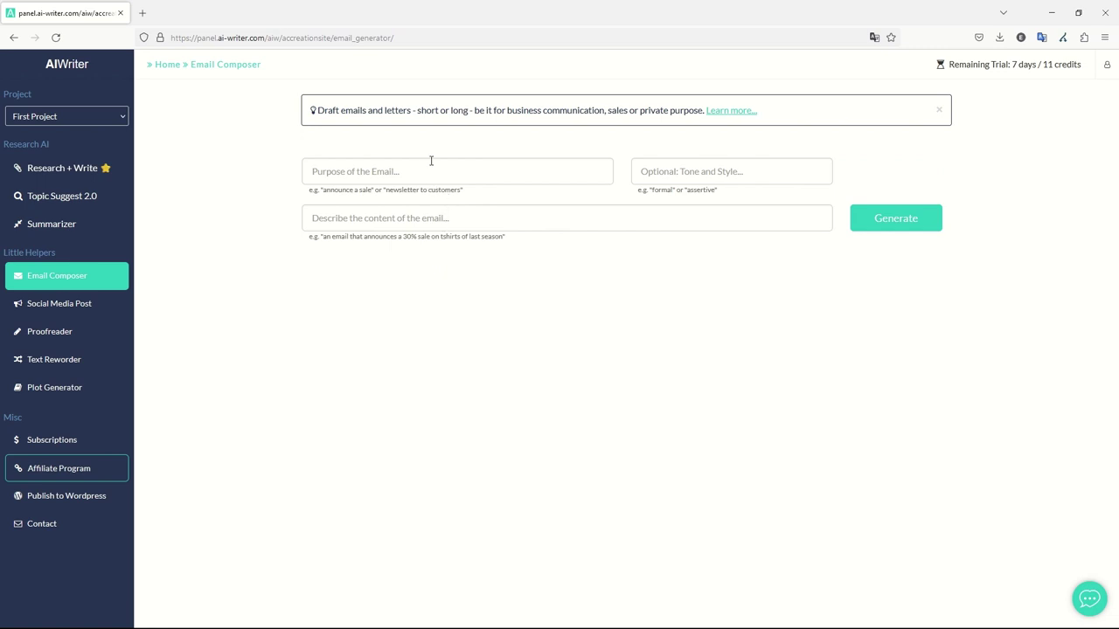
click(683, 169)
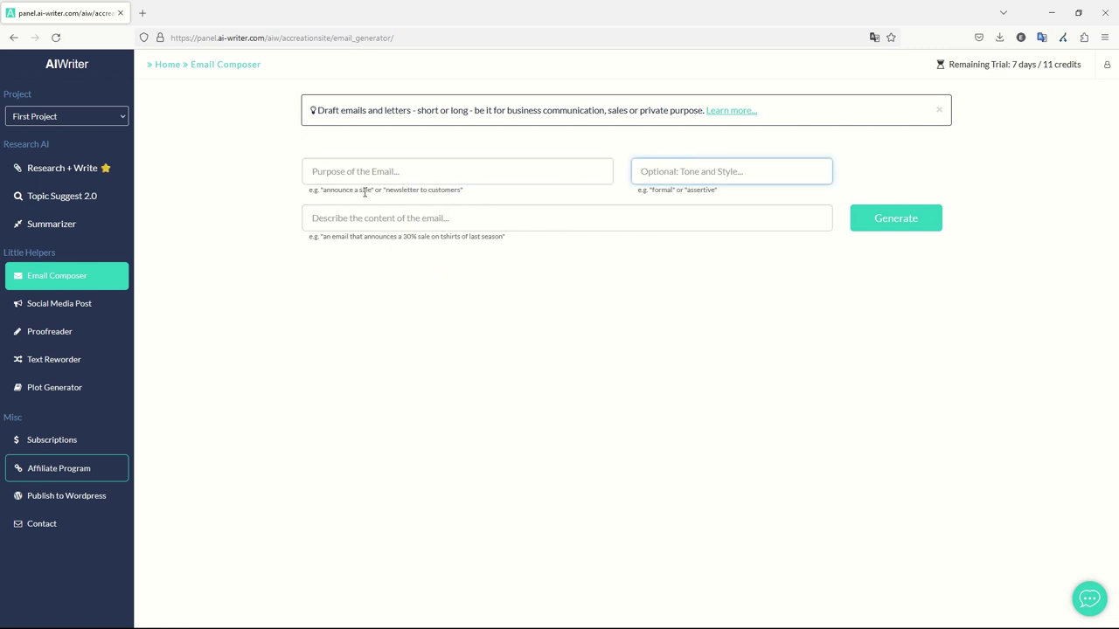
click(413, 217)
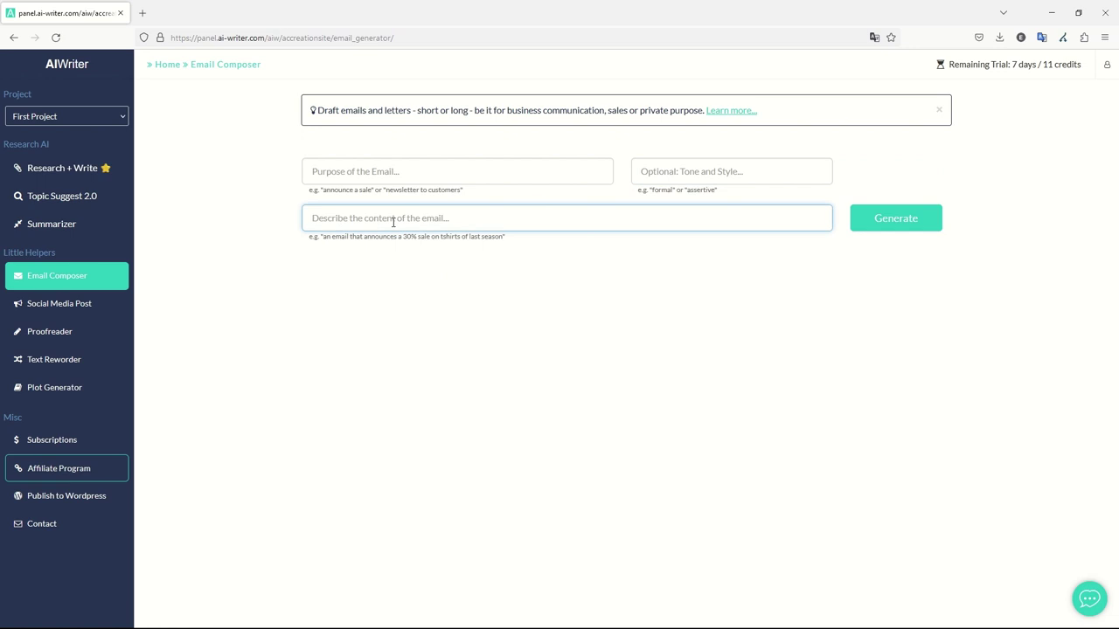
View the Social Media Post tool, and read the Proofreader's description of what it improves.
click(99, 308)
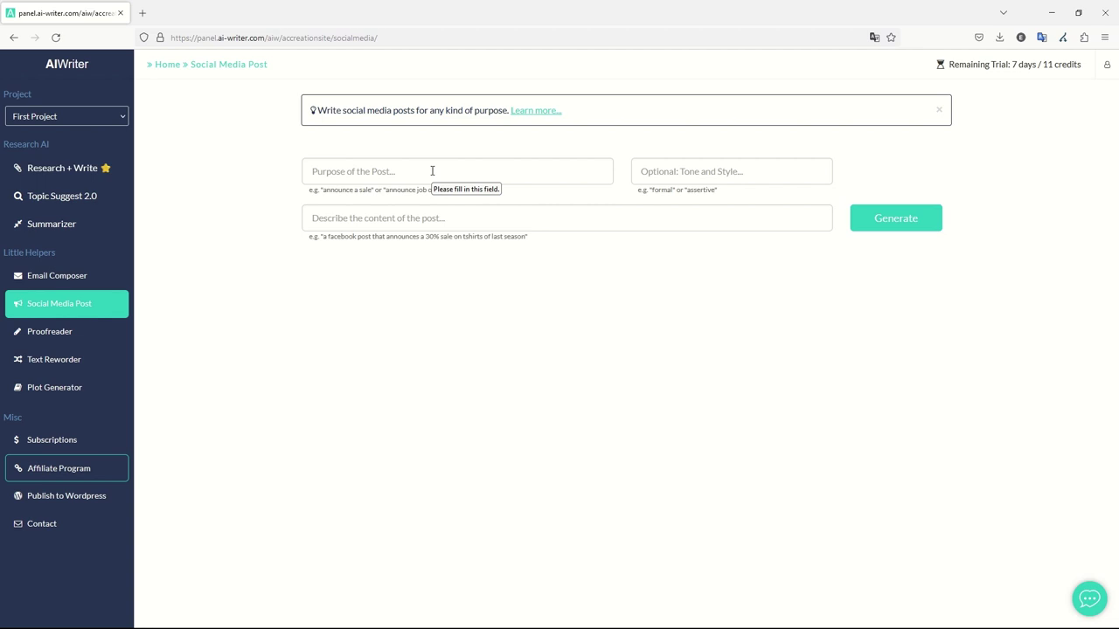
click(90, 333)
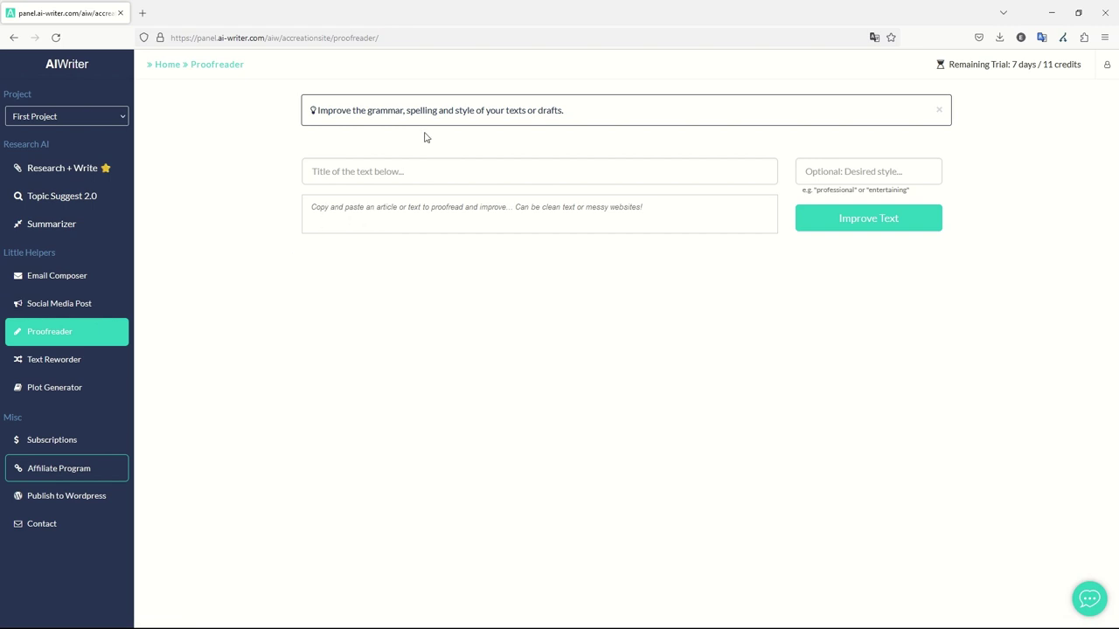
drag(368, 111, 566, 111)
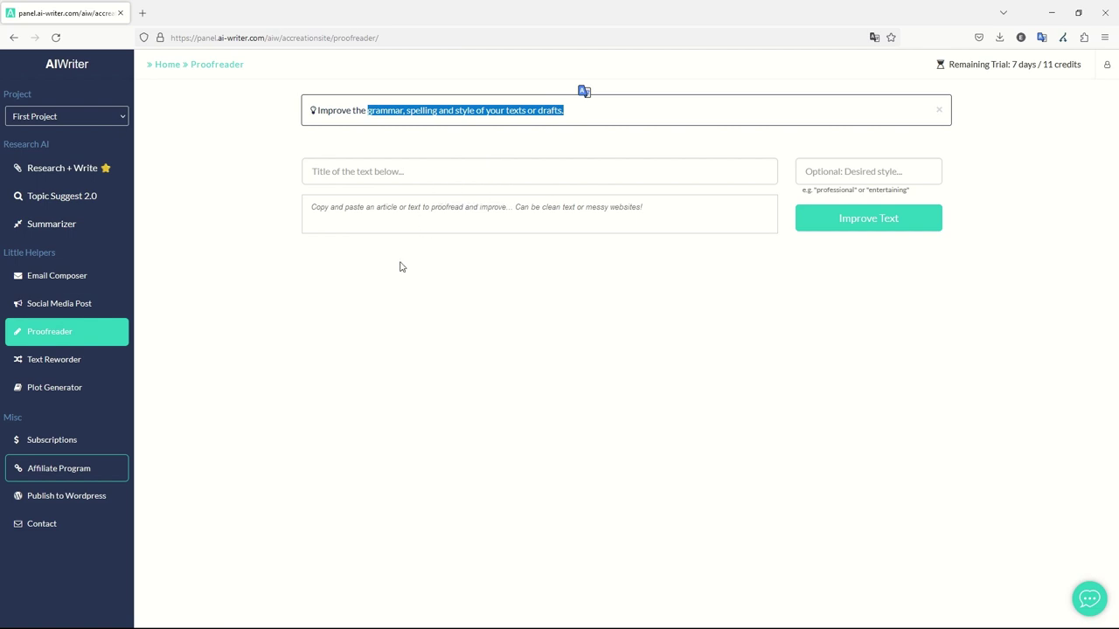
Read the Text Reworder's description, and view the Plot Generator tool.
click(43, 364)
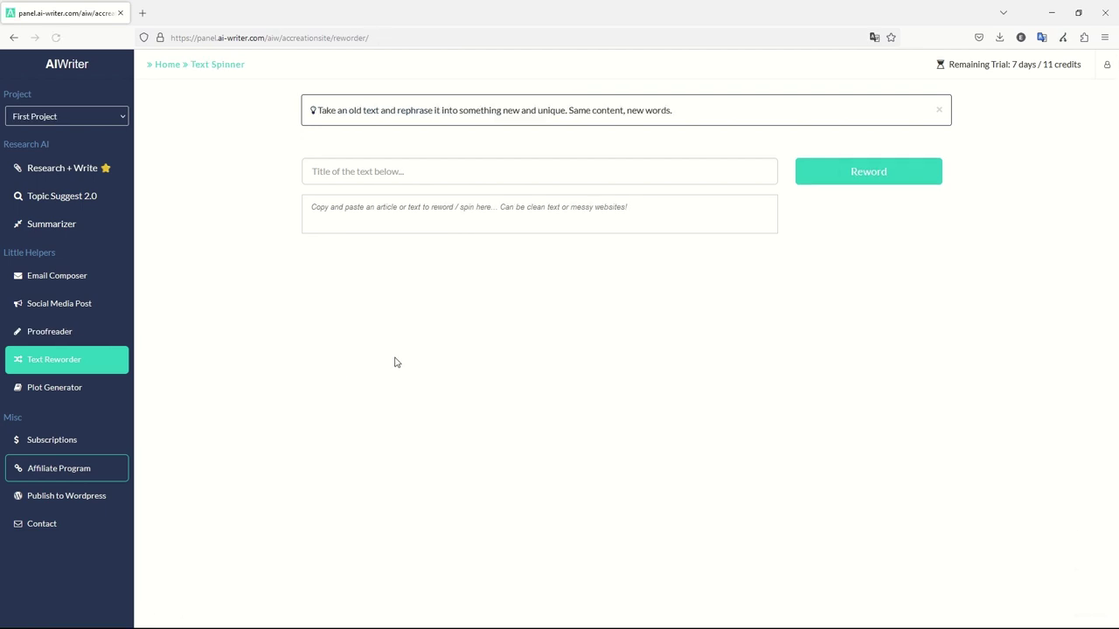
drag(340, 109, 513, 110)
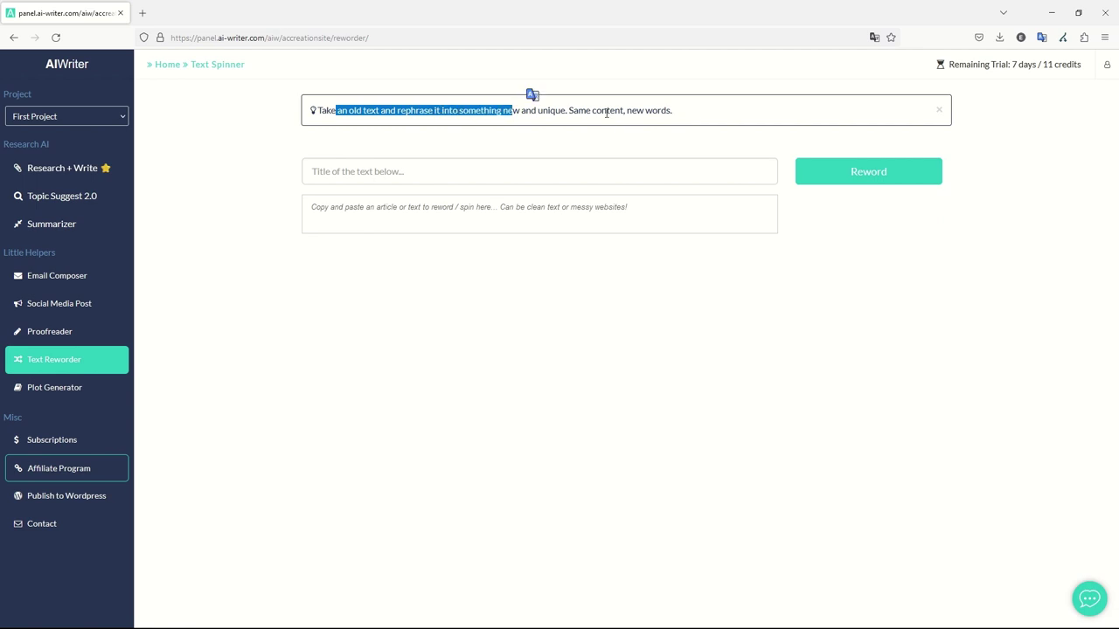
click(668, 111)
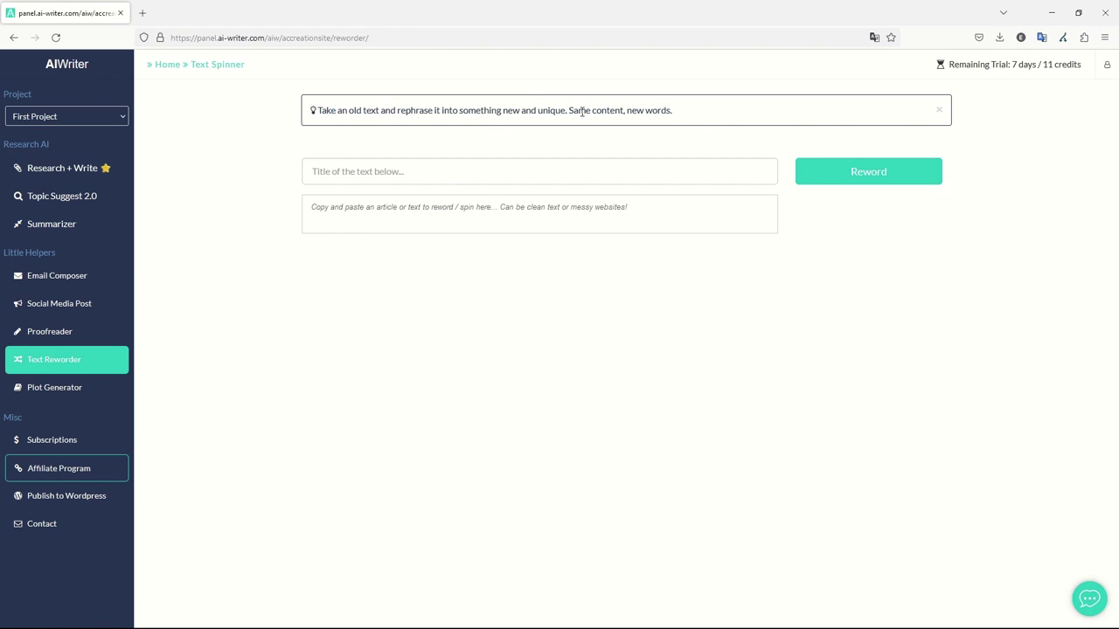
click(40, 387)
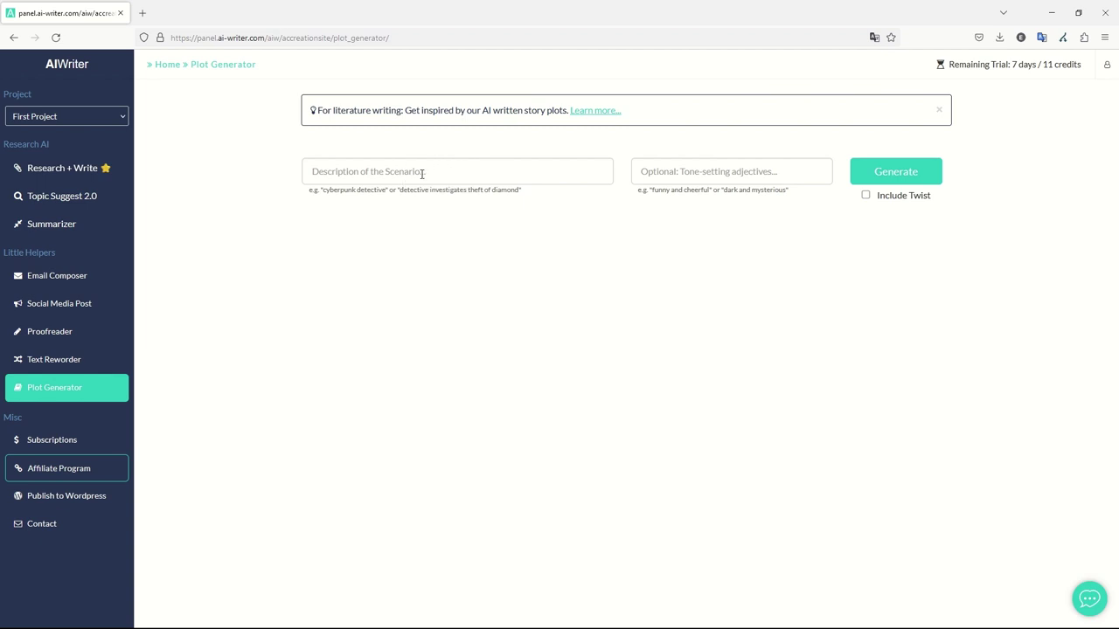
Open the subscription plans and review the annual Basic, Standard and Power offers.
click(69, 441)
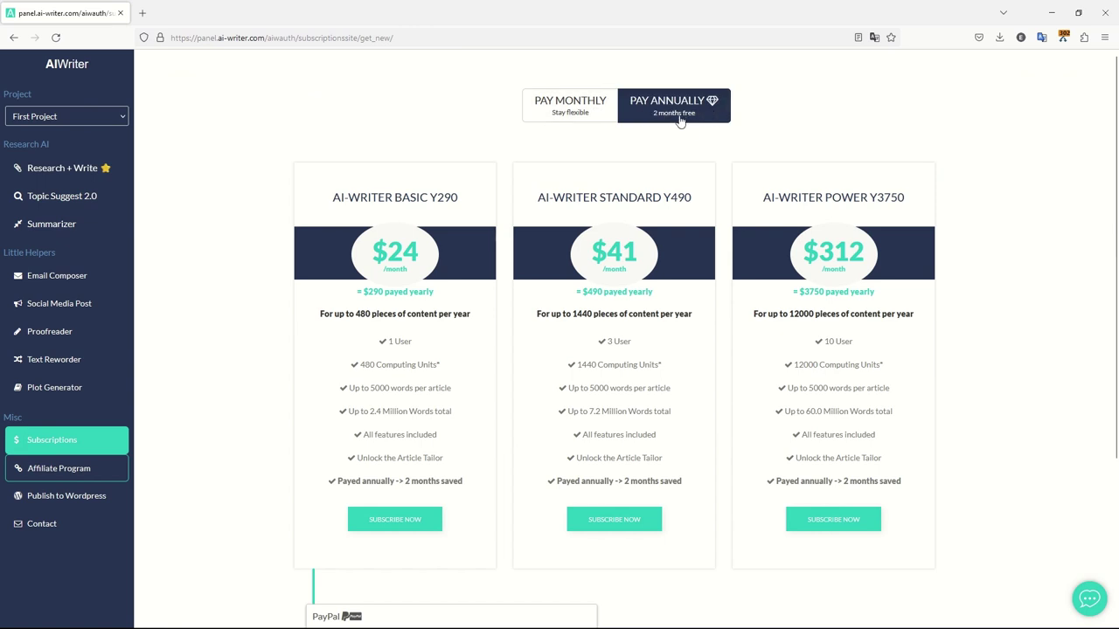
scroll(321, 131, down, 1)
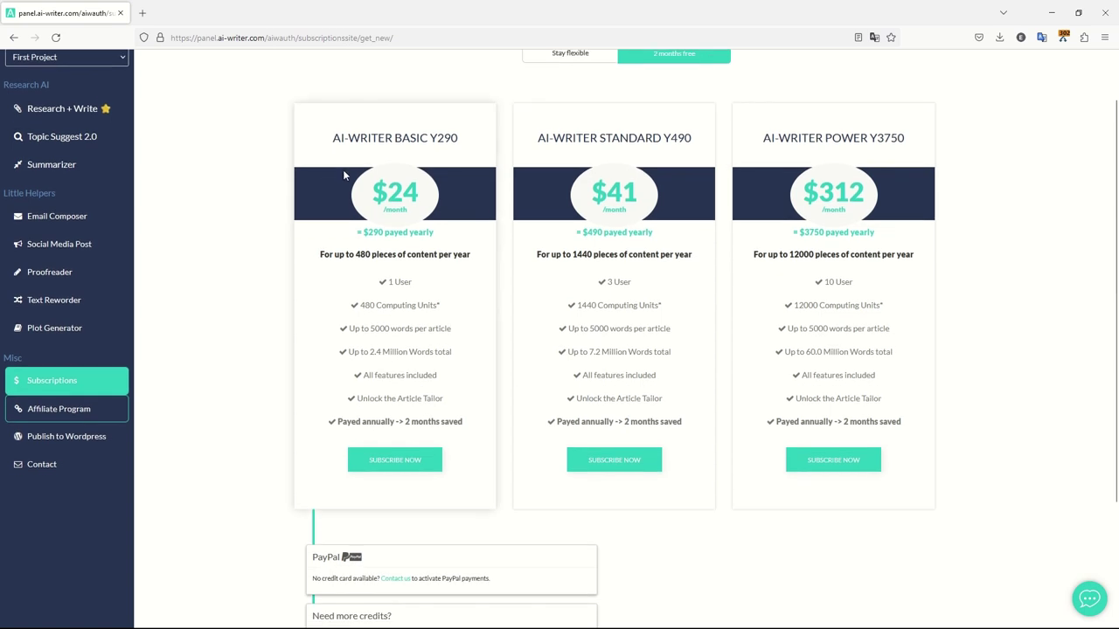
scroll(390, 137, up, 1)
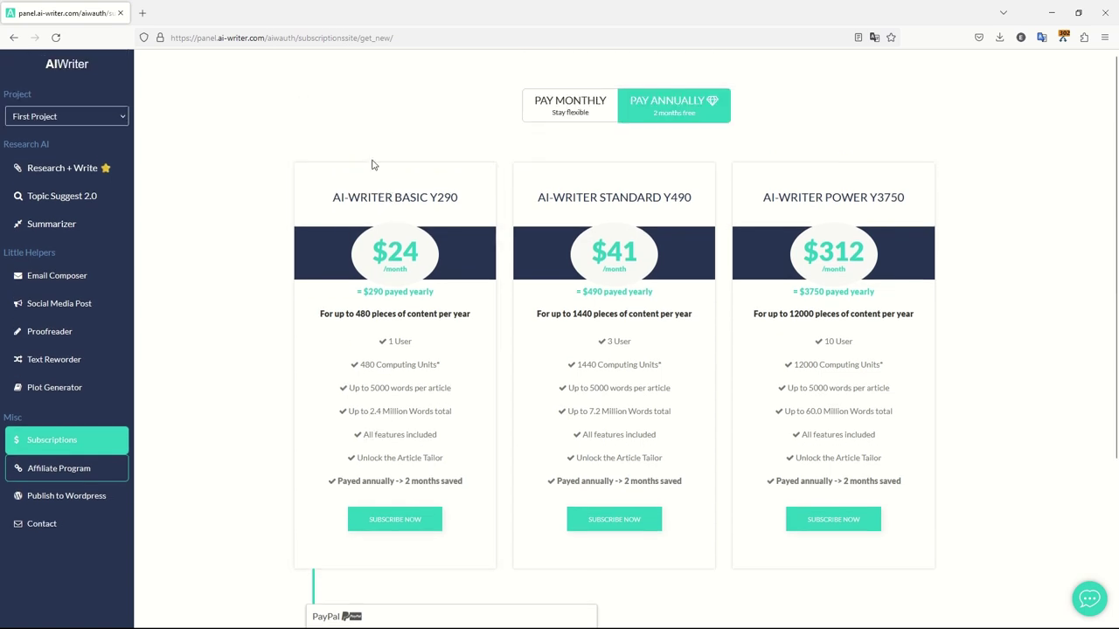
scroll(372, 166, down, 1)
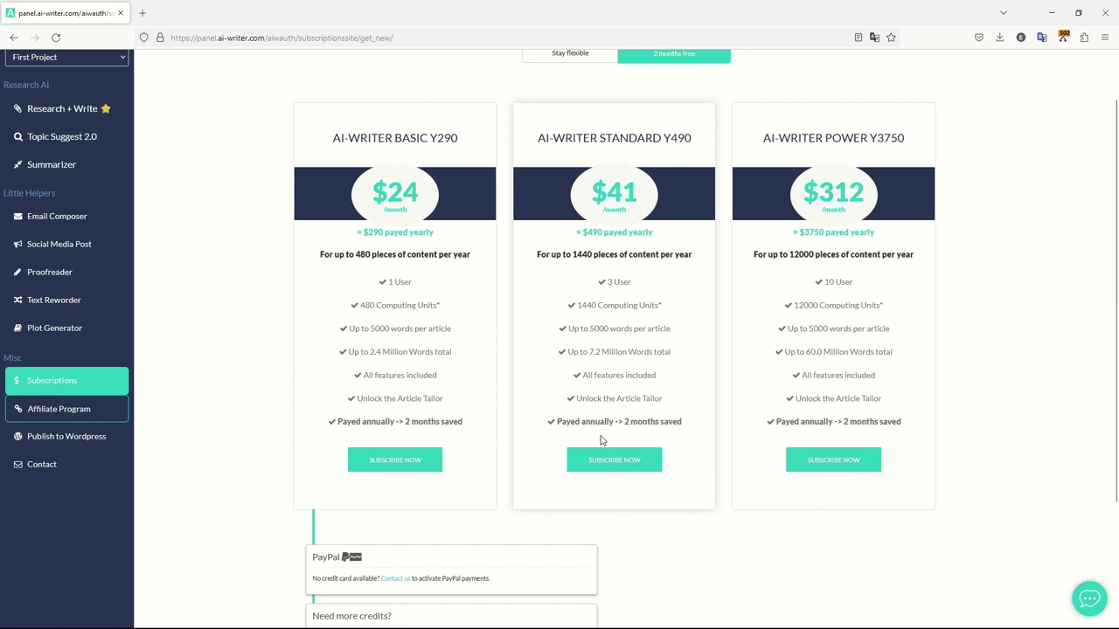
Launch the Windows Calculator with the calc command.
key(super+r)
text(c)
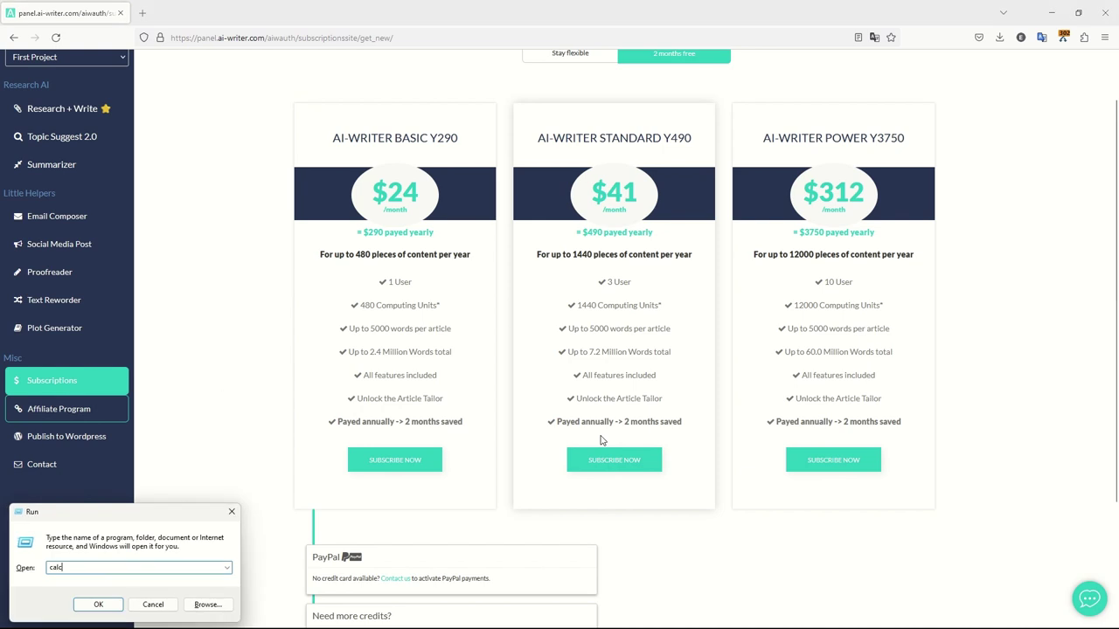
text(acc)
key(Return)
Divide 2.400 by 5 in Calculator.
click(661, 328)
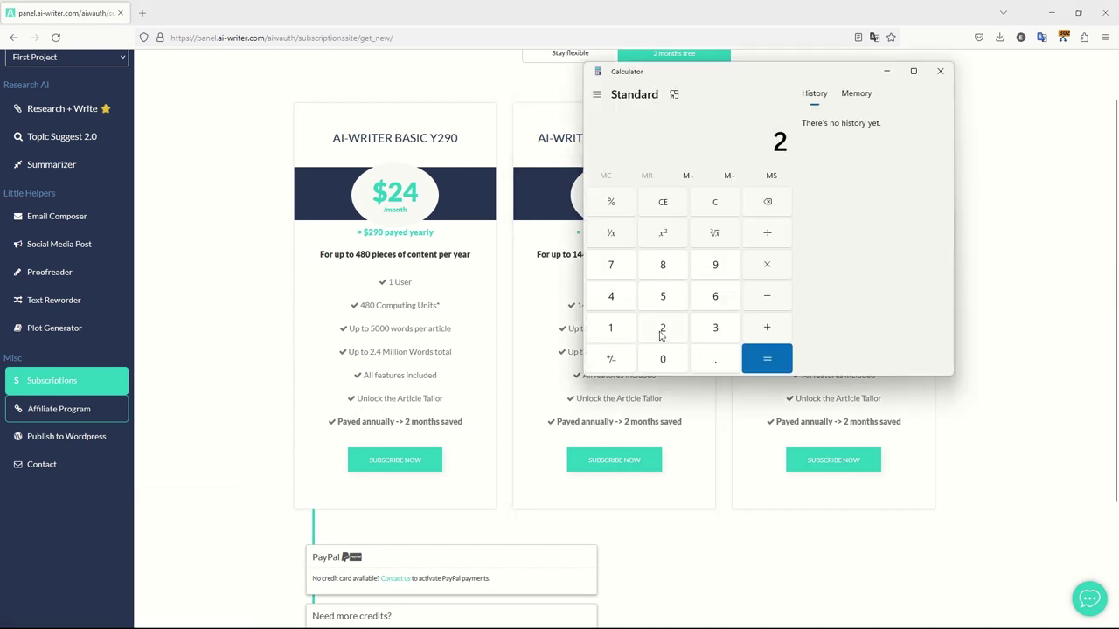
click(716, 359)
click(610, 296)
click(674, 372)
click(673, 372)
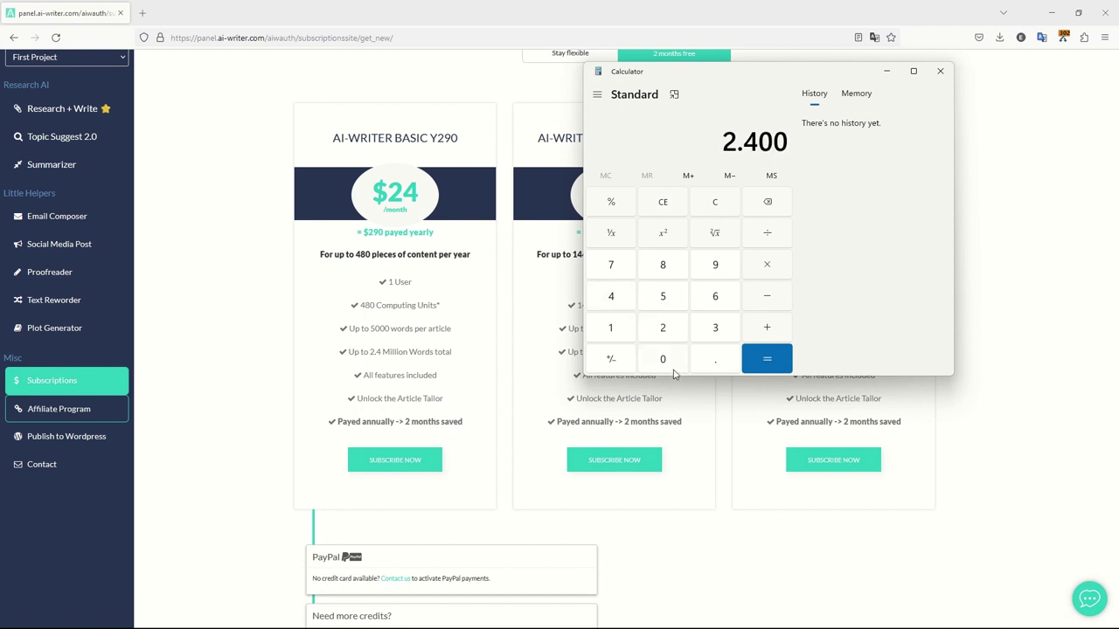
click(766, 233)
click(663, 296)
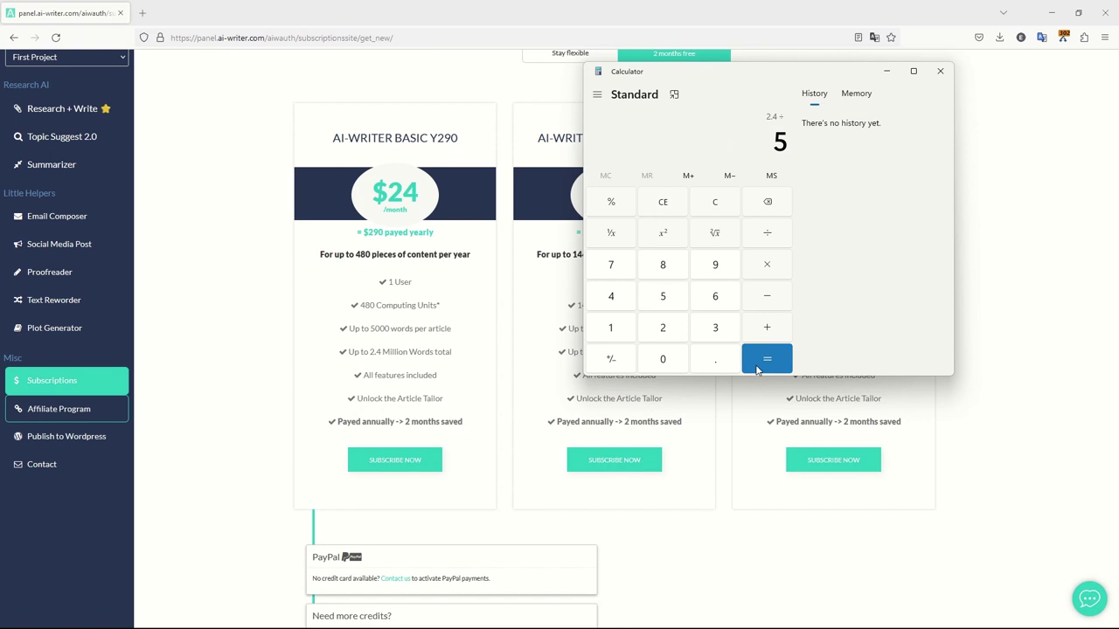
click(757, 369)
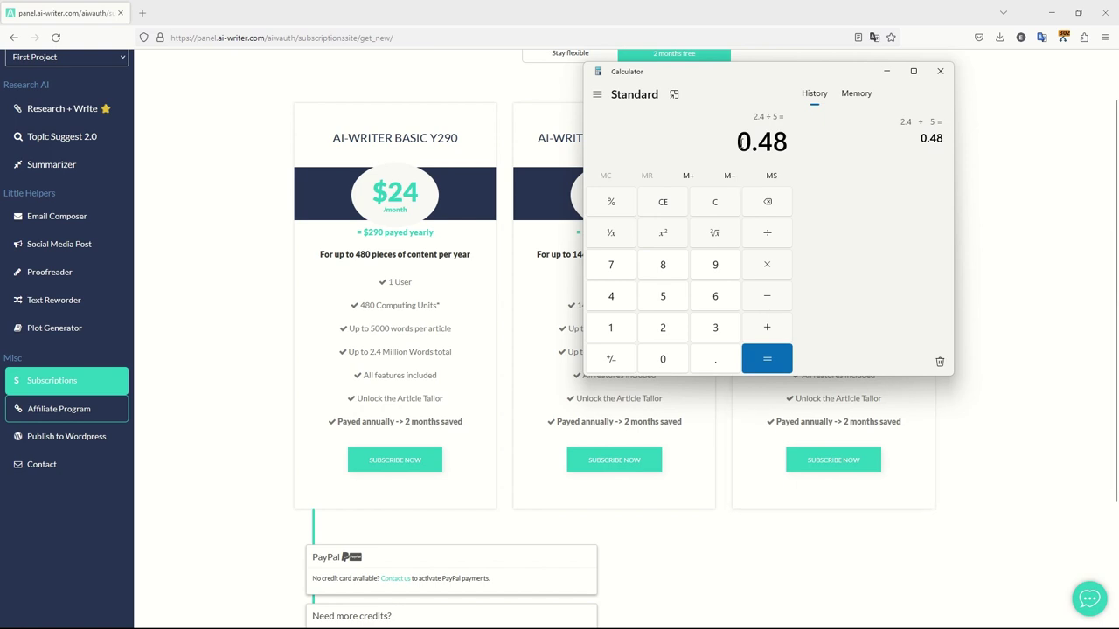
Calculate 2400 divided by 5 and select the displayed result.
click(663, 328)
click(624, 302)
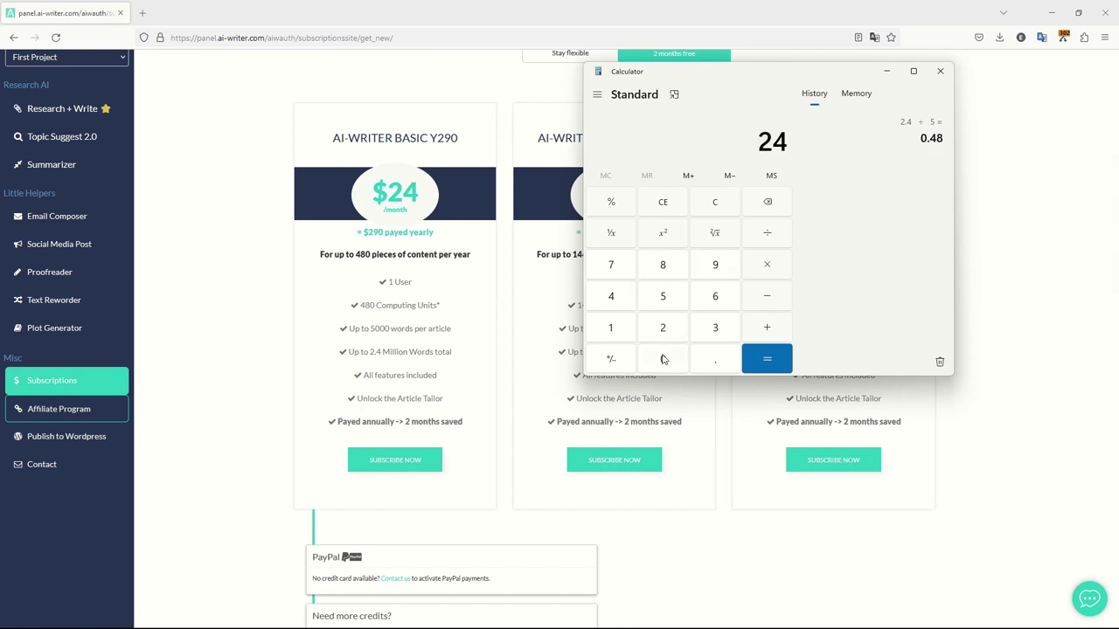
double_click(663, 360)
click(766, 233)
click(662, 297)
click(765, 358)
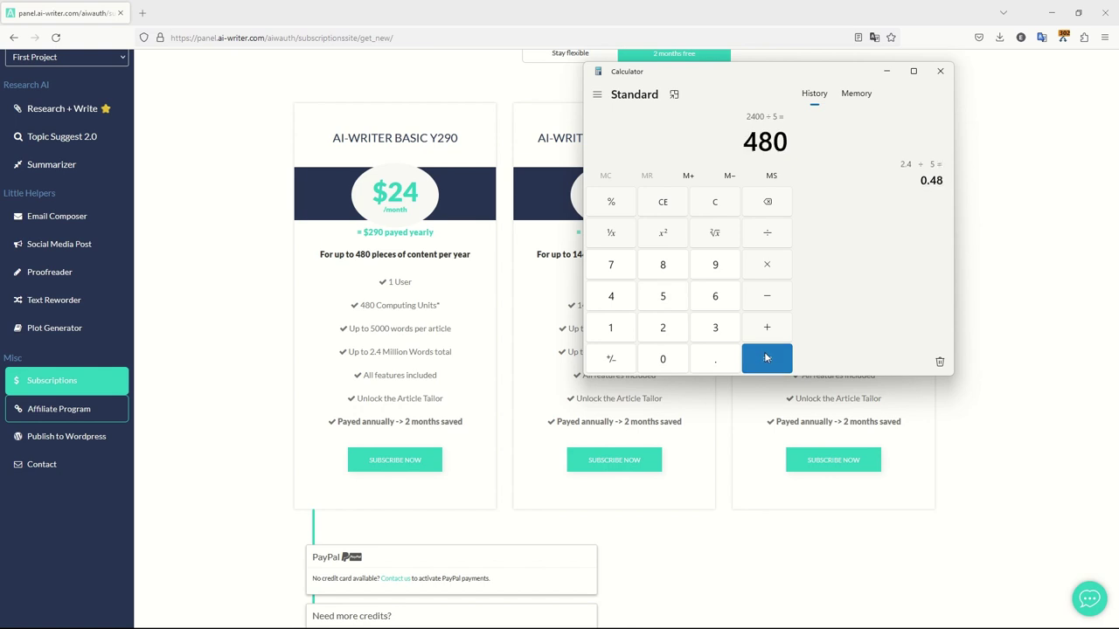
double_click(765, 142)
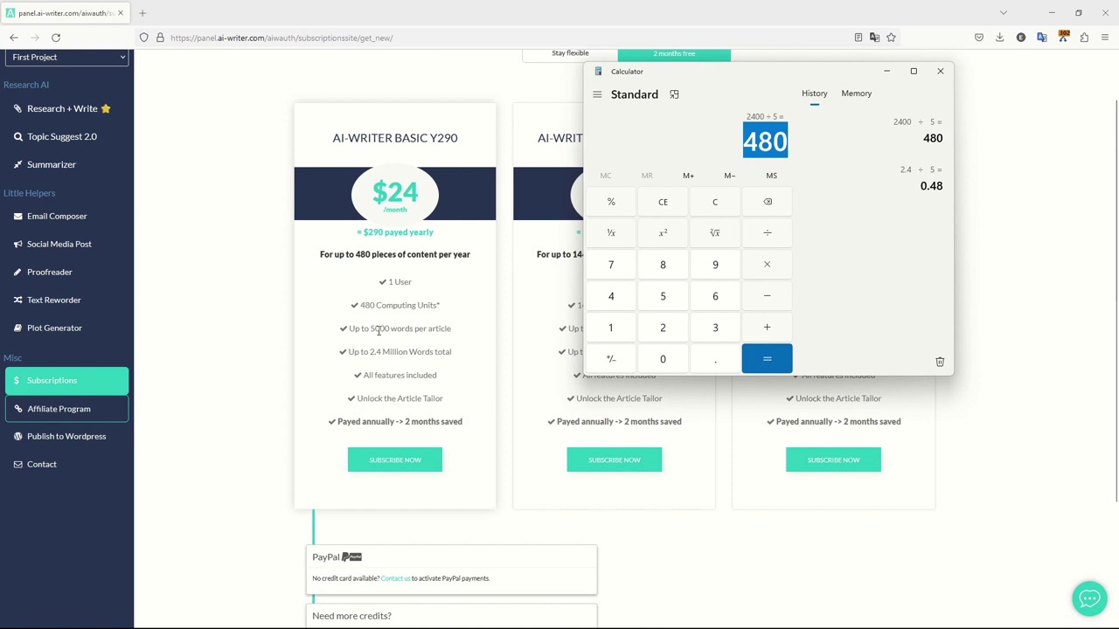
Return to the pricing page in the browser and examine the Basic plan's yearly content allowance and total word limit.
click(378, 338)
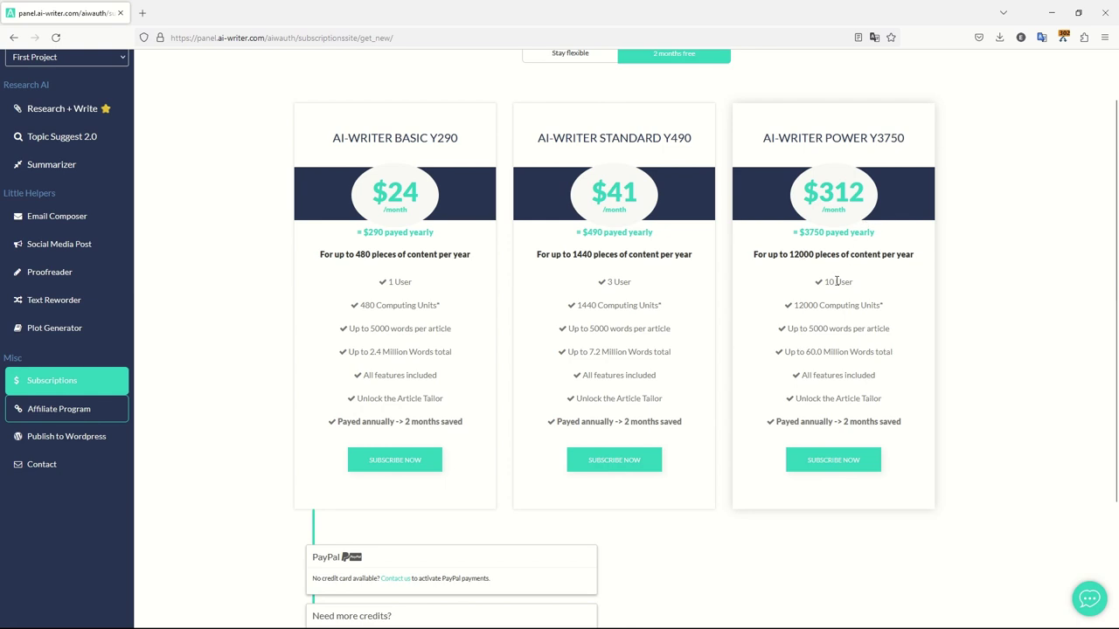
drag(345, 254, 399, 239)
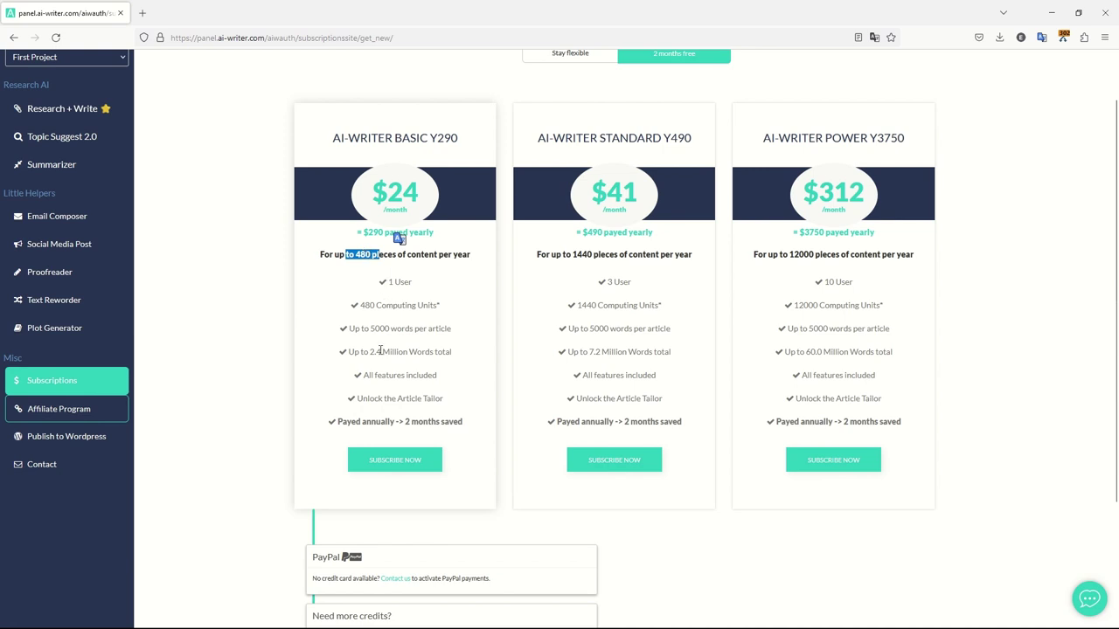
click(381, 253)
drag(356, 253, 407, 253)
drag(385, 253, 426, 229)
drag(370, 351, 398, 247)
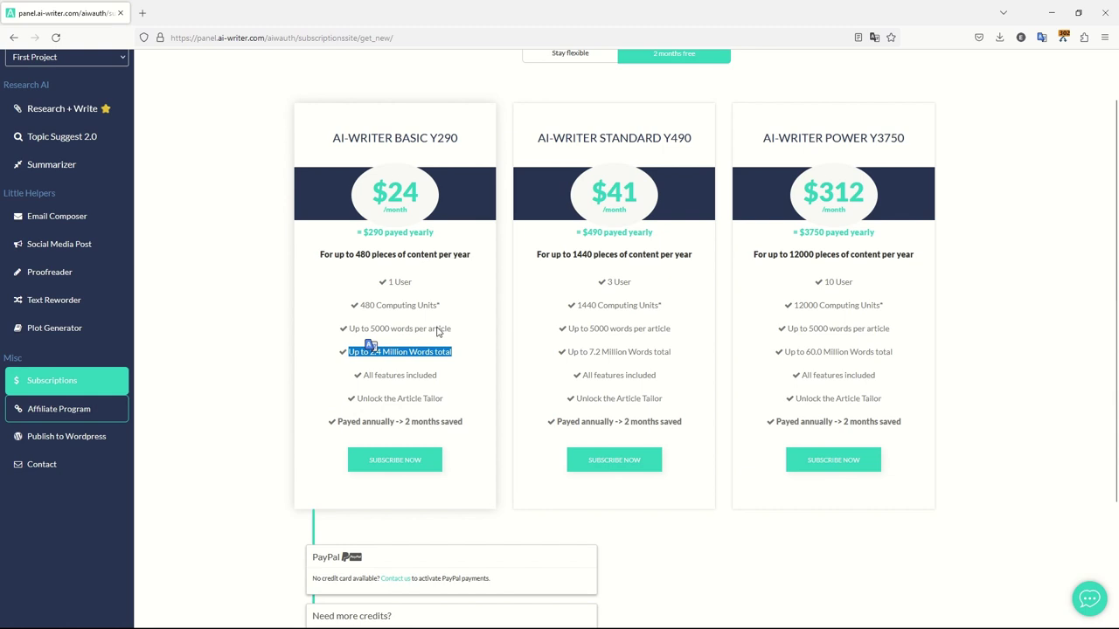
Switch to Calculator to divide 480 by 12, and return to the browser to highlight the Basic plan's monthly price.
key(alt+Tab)
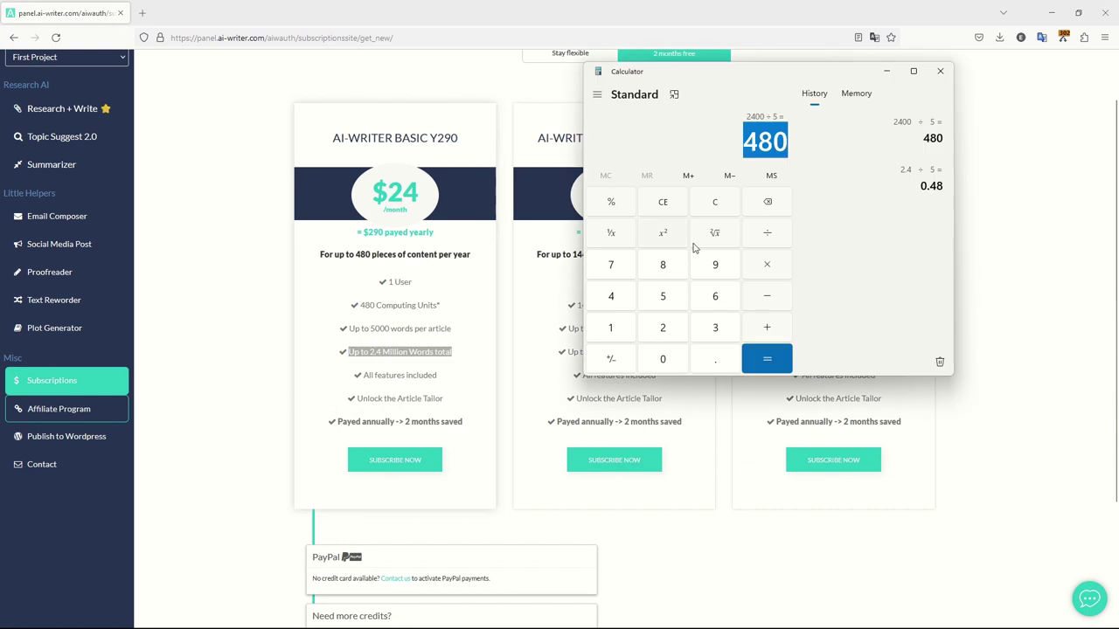
click(631, 326)
click(656, 327)
click(761, 357)
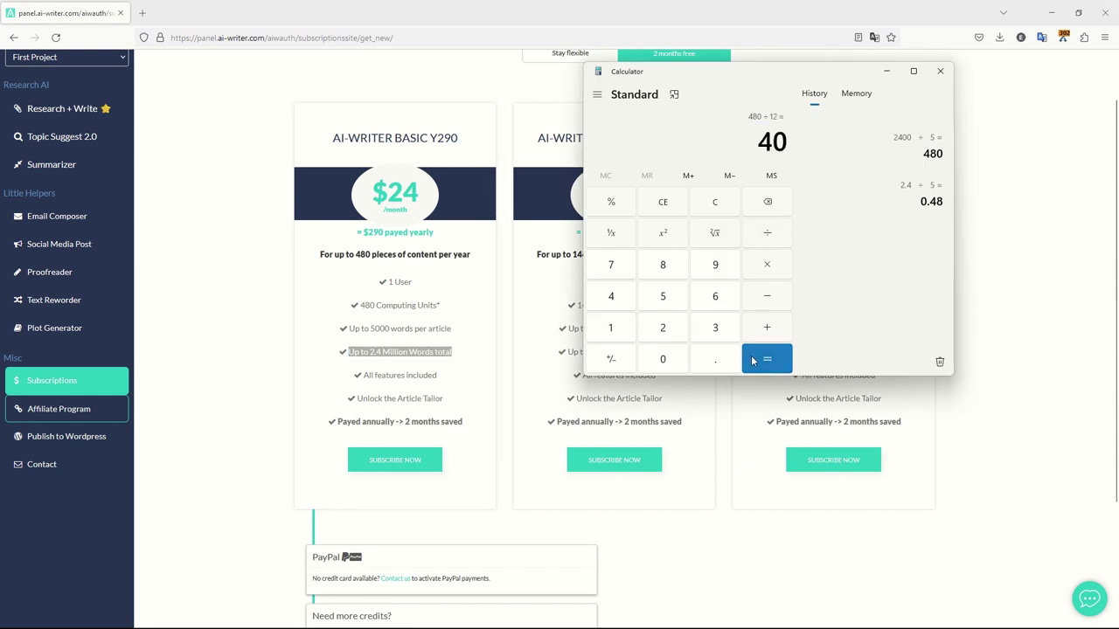
click(413, 327)
drag(388, 185, 447, 219)
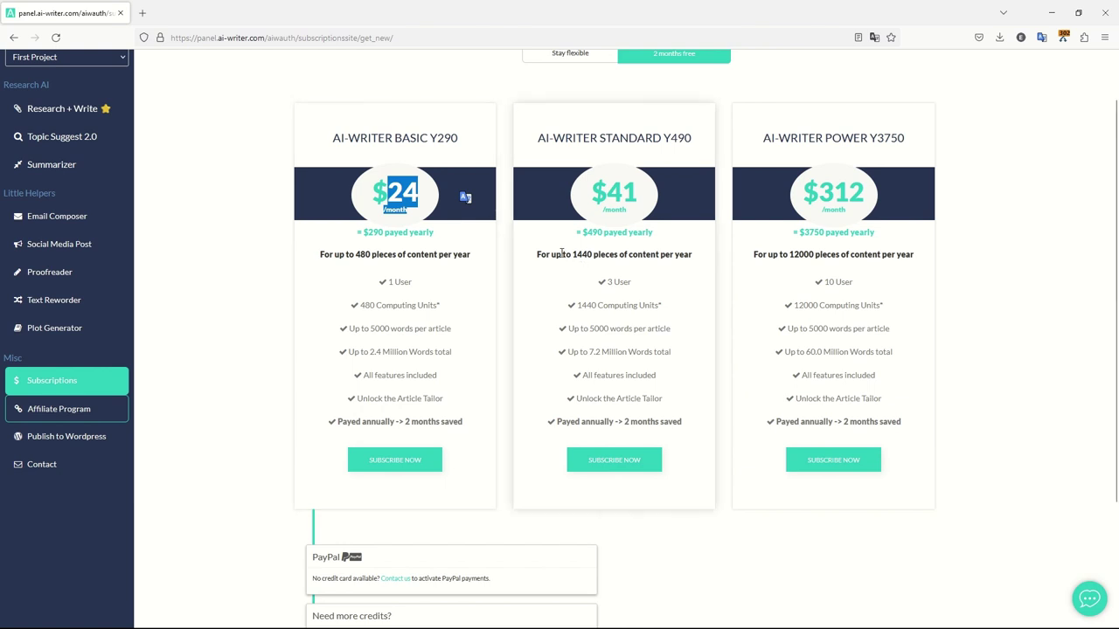
Compare the yearly content allowances of the Standard and Power plans and examine the Computing Units explanation below the plans.
drag(561, 255, 656, 254)
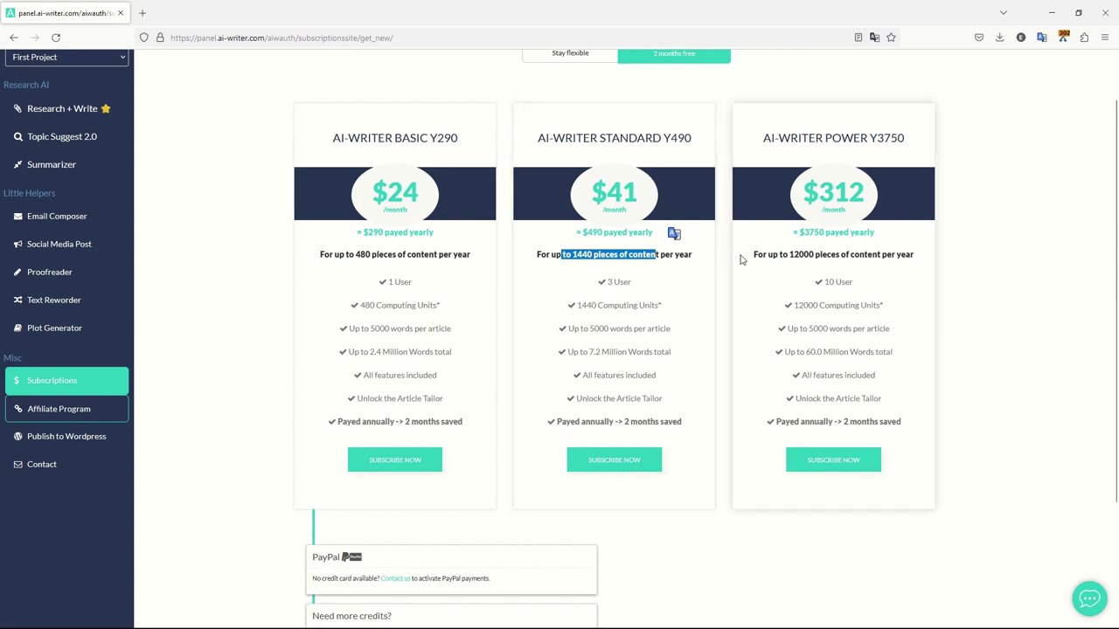
drag(789, 255, 892, 254)
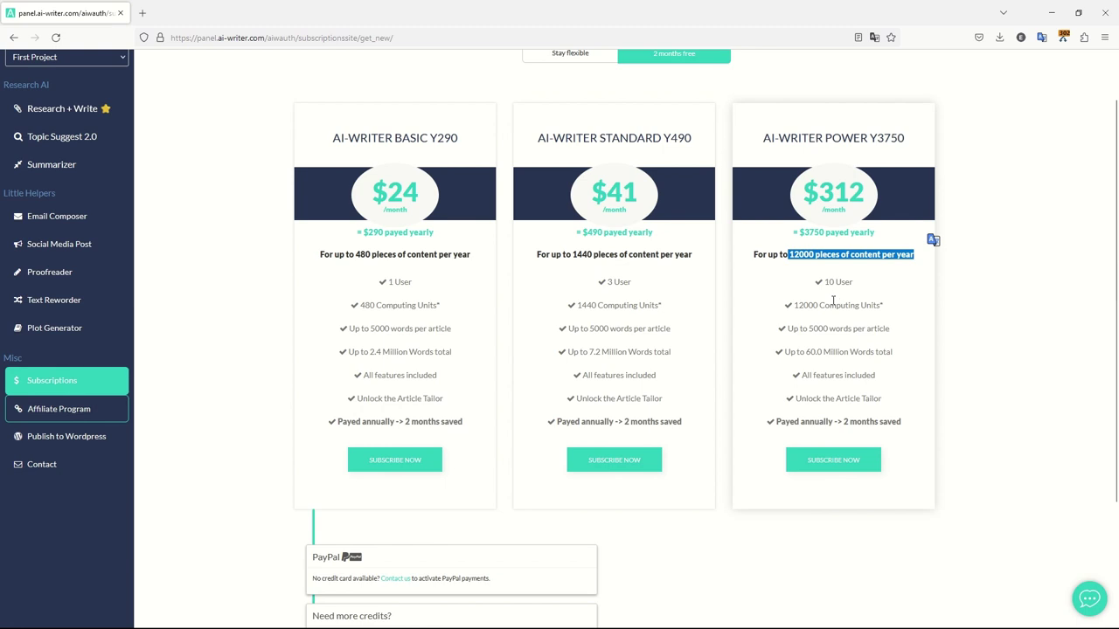
scroll(825, 306, down, 3)
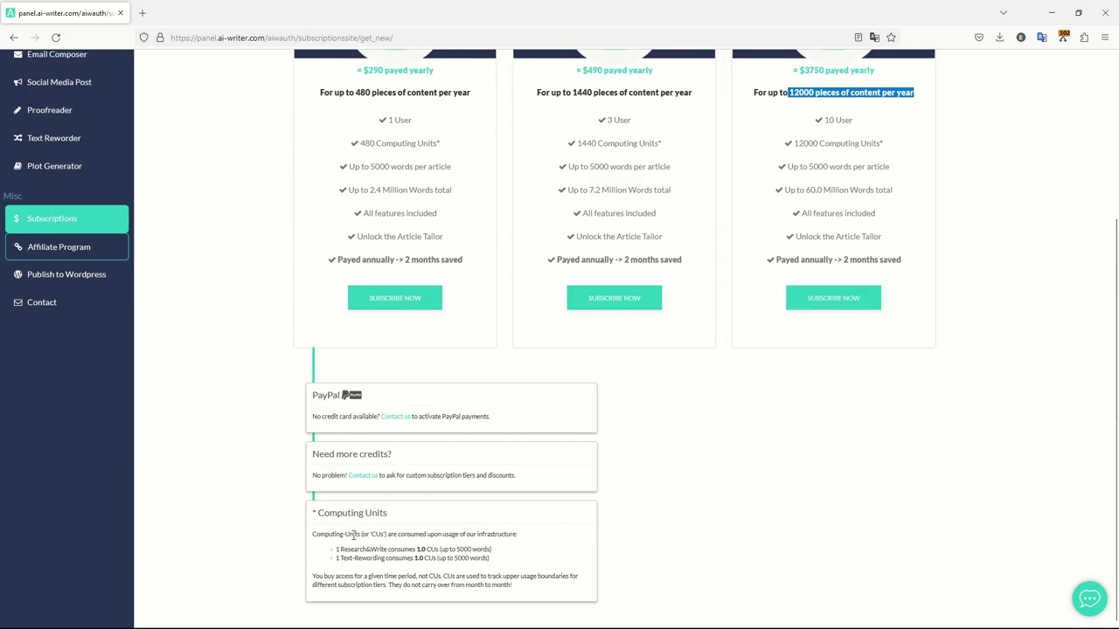
drag(317, 516, 443, 543)
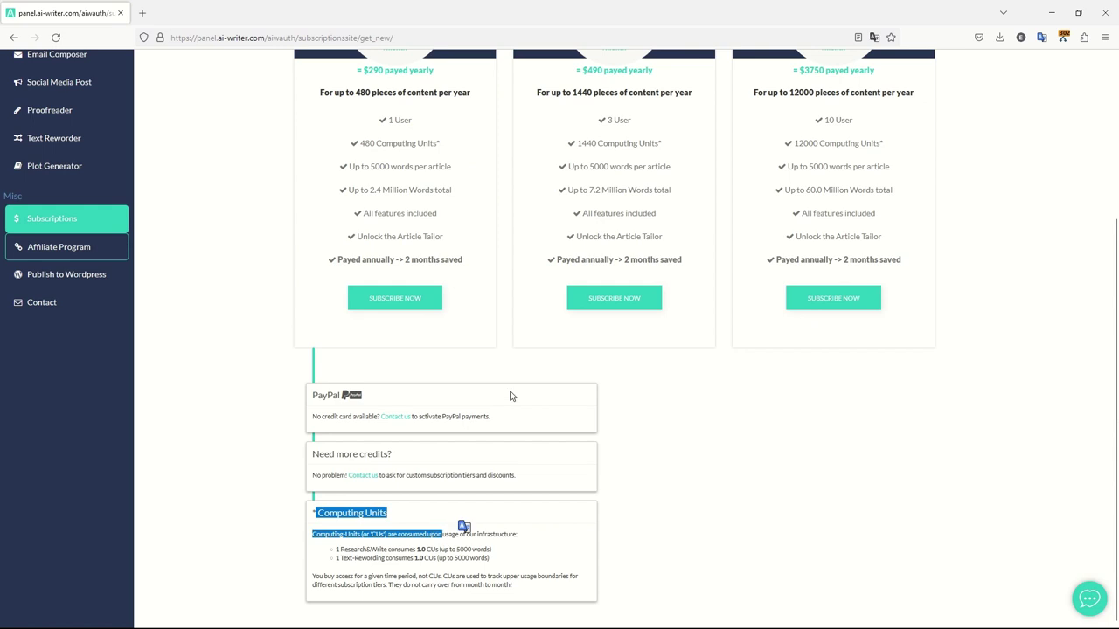
scroll(528, 395, up, 1)
scroll(529, 395, up, 4)
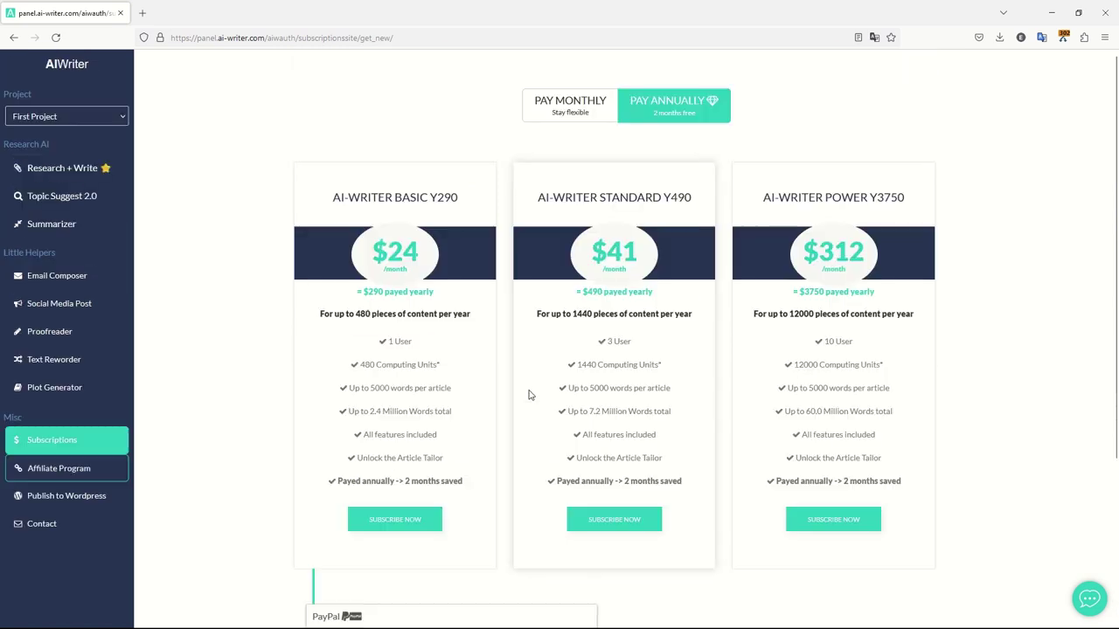
Go to Research + Write, highlight the remaining trial credits, and open the saved "aiwriter" article.
click(48, 173)
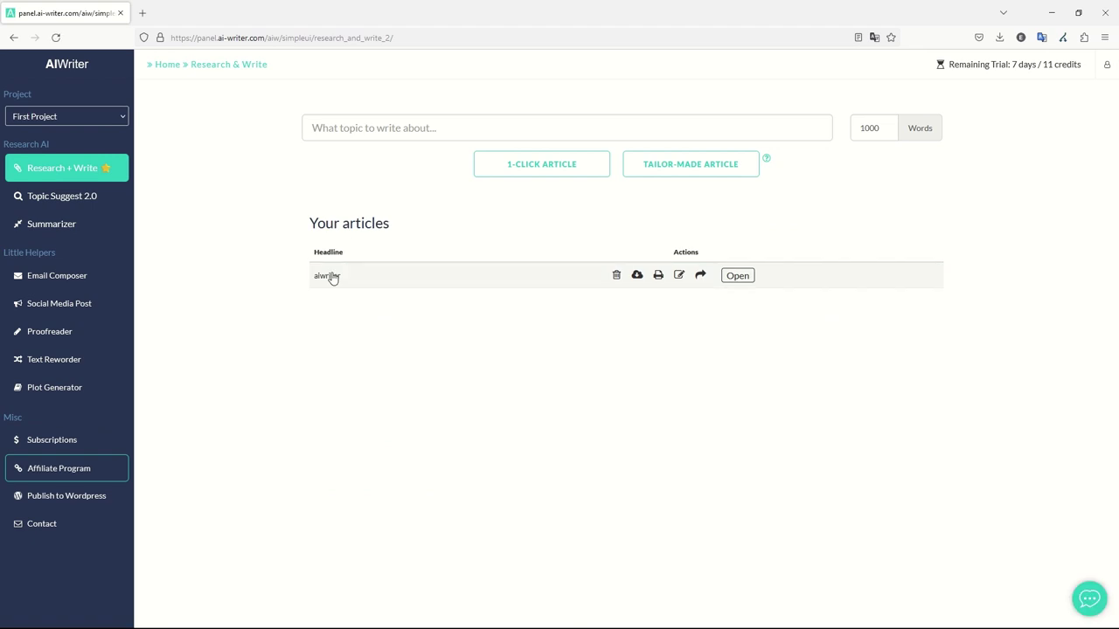
drag(1041, 64, 1108, 70)
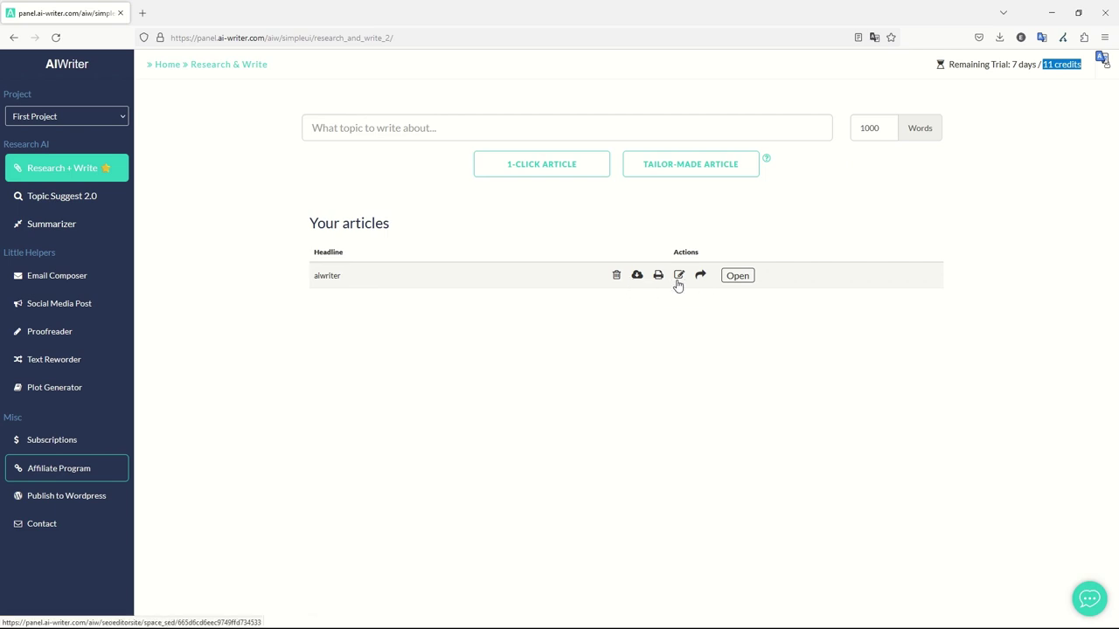
click(737, 275)
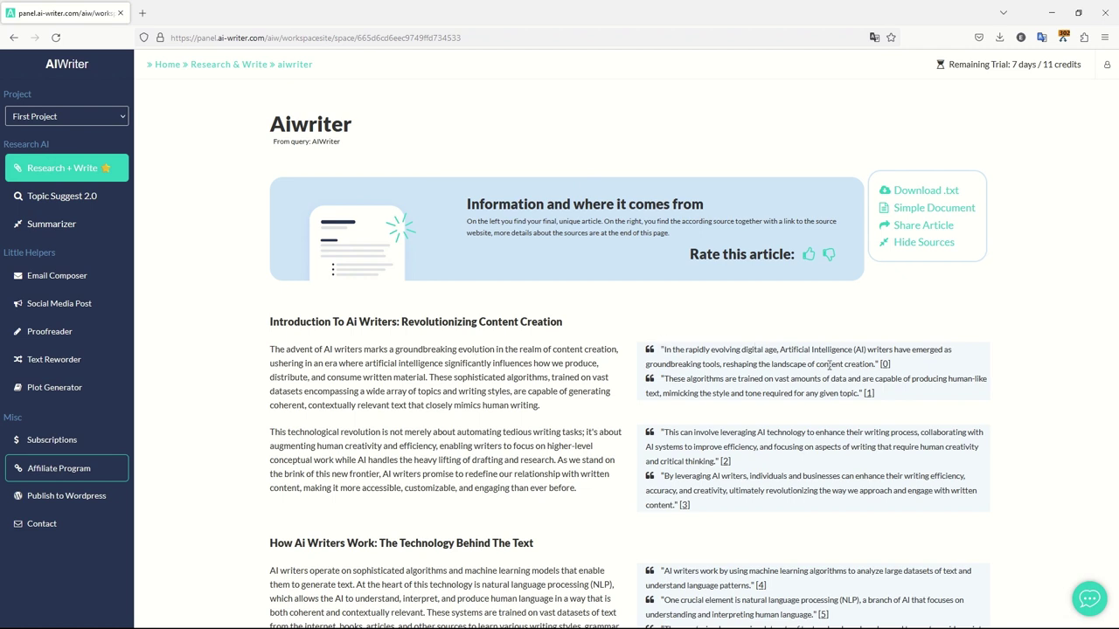
Look through the article's sections and their source quotes, from the introduction down to the references.
scroll(828, 366, down, 3)
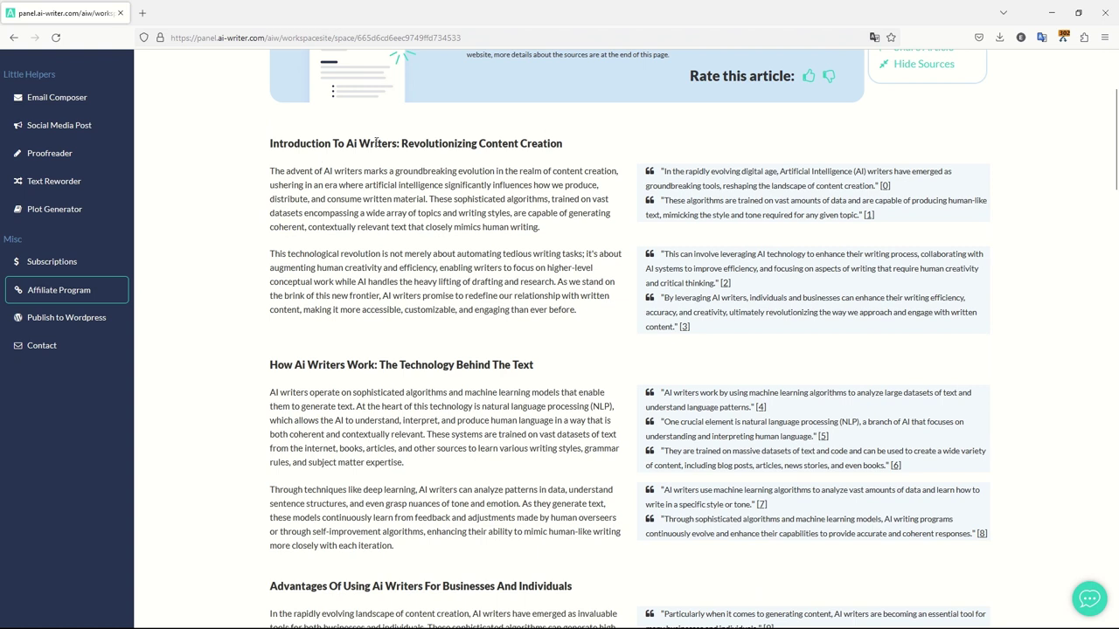
scroll(411, 251, down, 3)
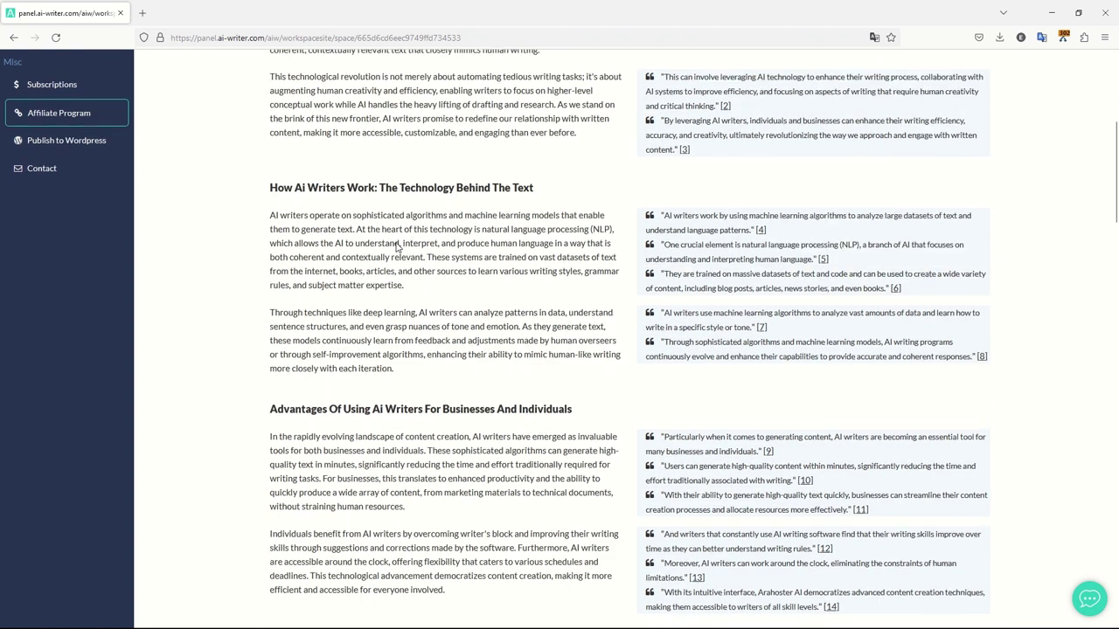
scroll(411, 254, down, 7)
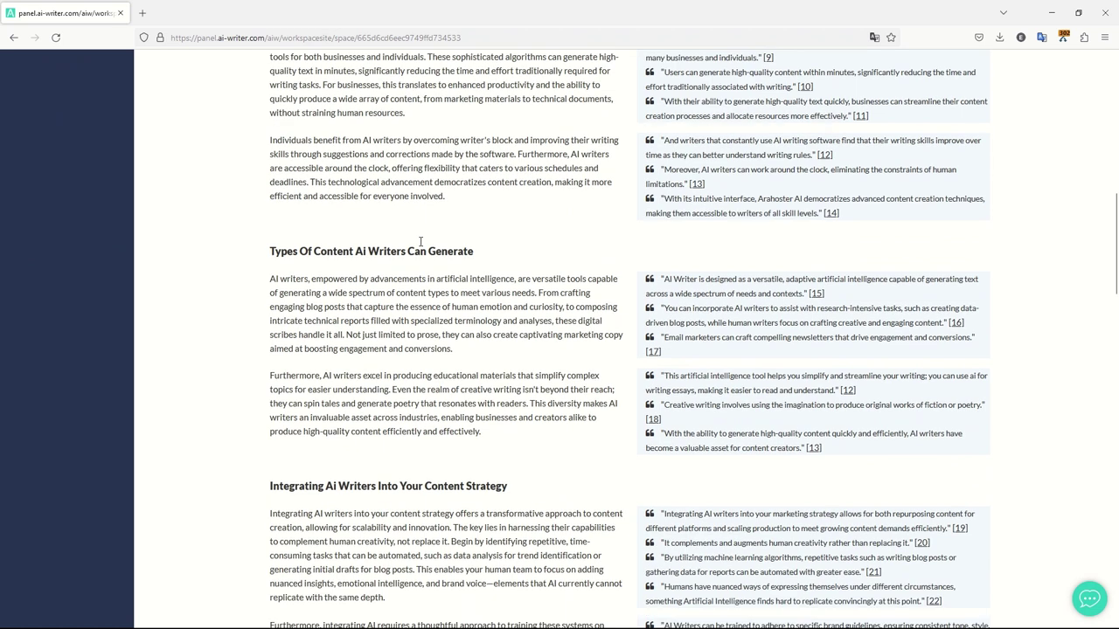
scroll(411, 258, down, 10)
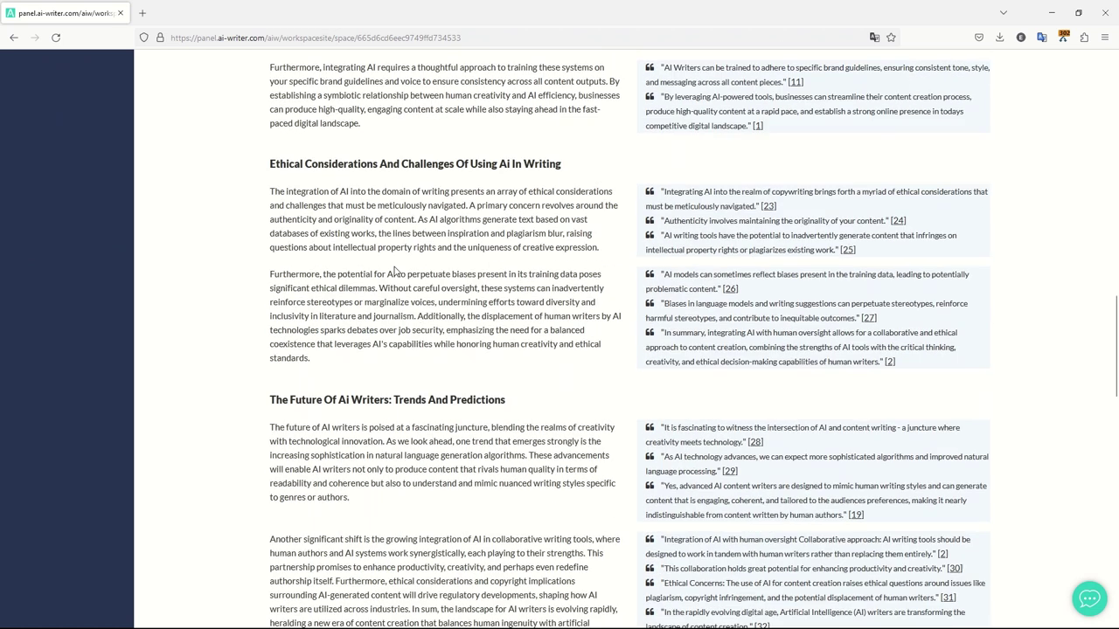
scroll(394, 271, down, 3)
scroll(410, 264, down, 3)
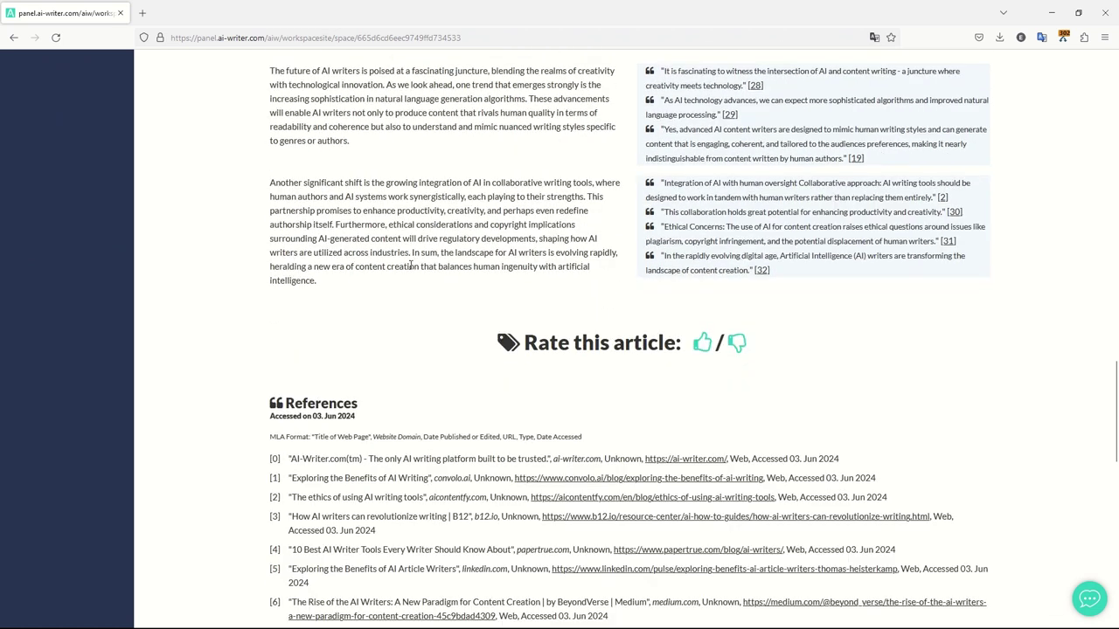
Examine the article's reference list, highlighting reference [0] and the last entries up to [32].
scroll(408, 237, down, 2)
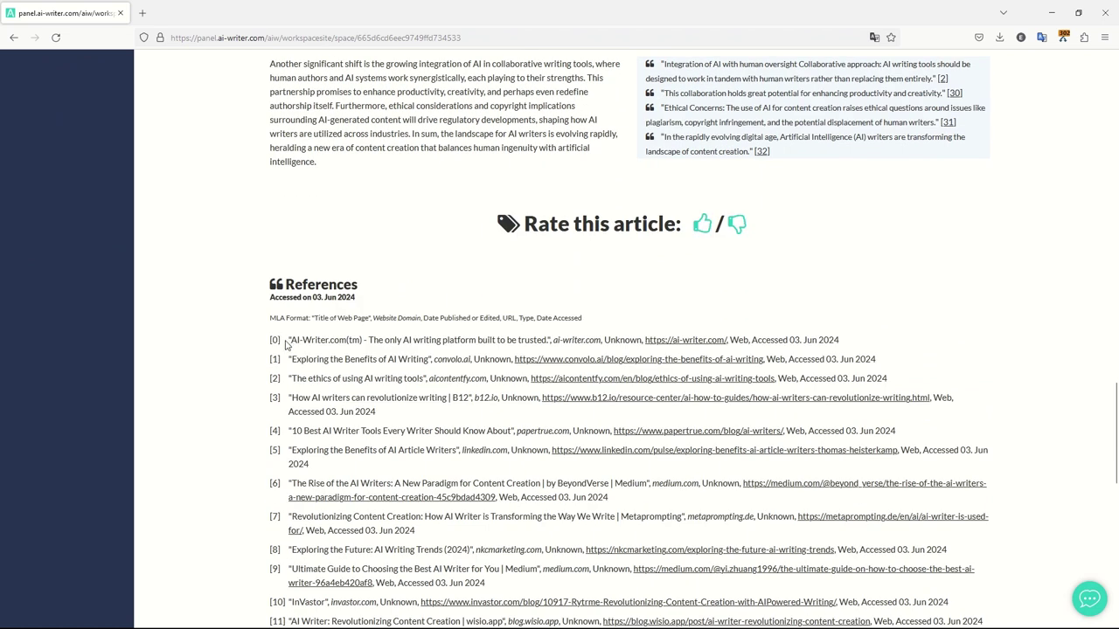
drag(279, 342, 525, 346)
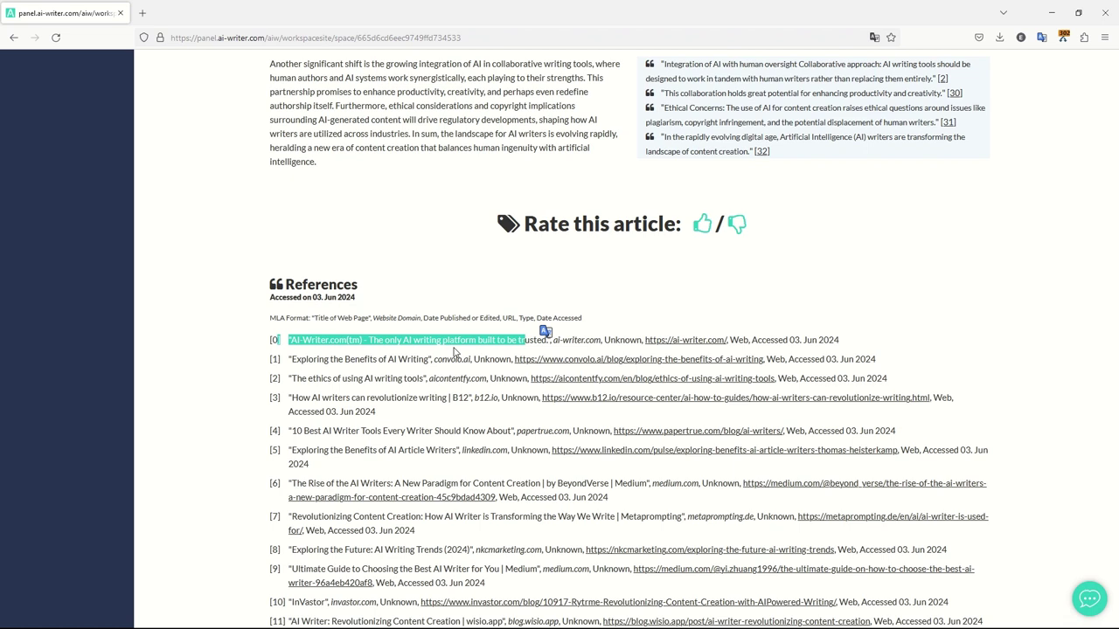
scroll(454, 352, down, 5)
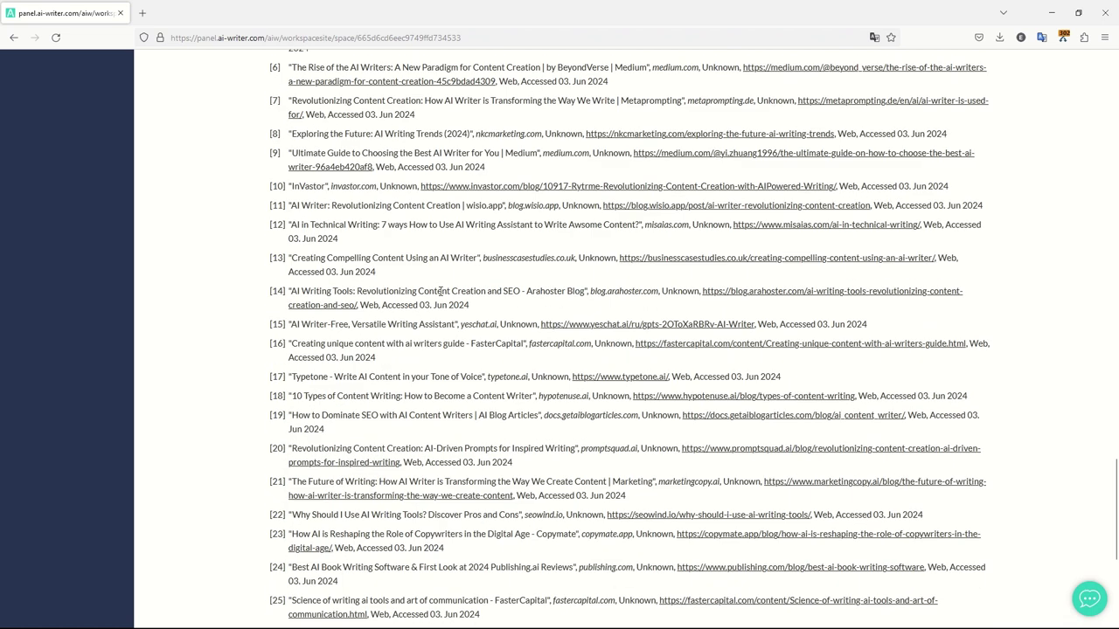
scroll(441, 297, down, 3)
scroll(441, 291, down, 4)
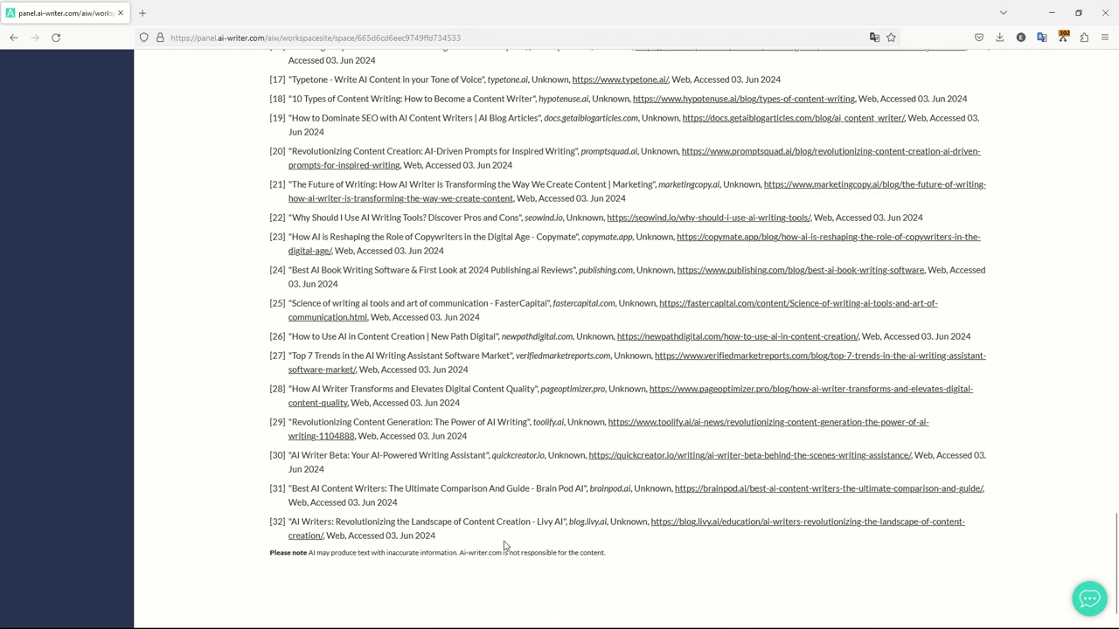
drag(505, 544, 424, 367)
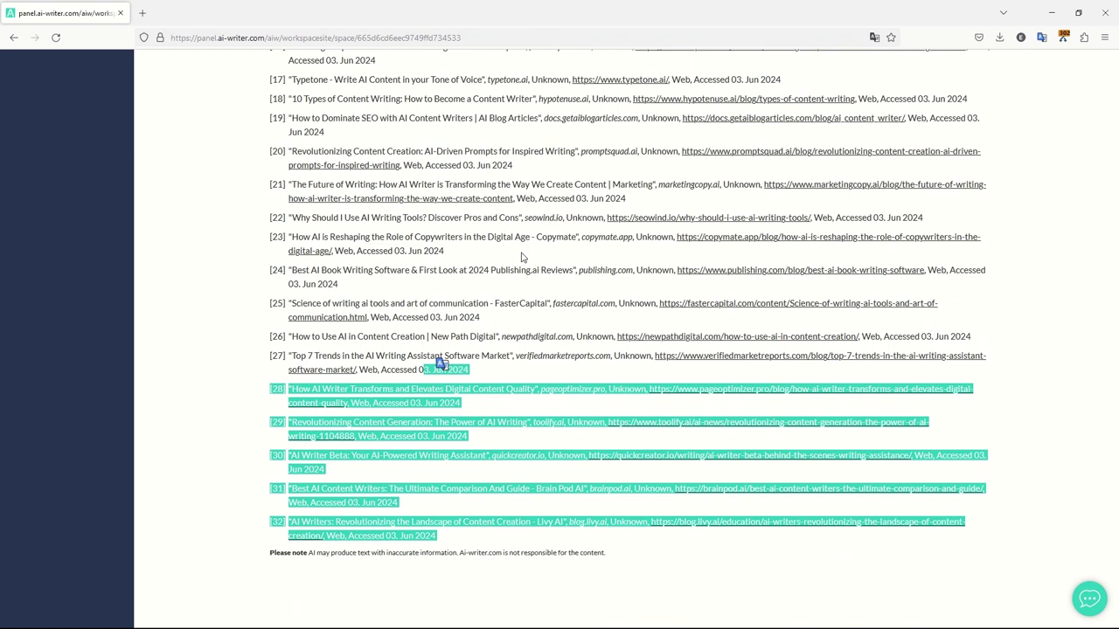
Return to the article's introduction and compare its first paragraph with the source quote marked [0].
scroll(515, 260, up, 4)
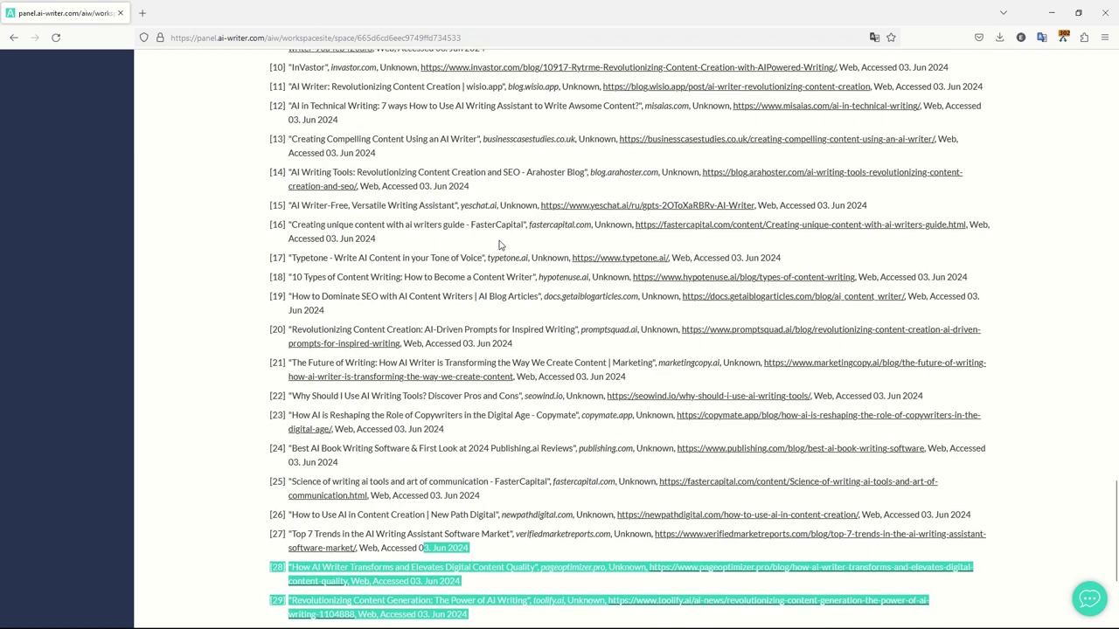
scroll(500, 245, up, 20)
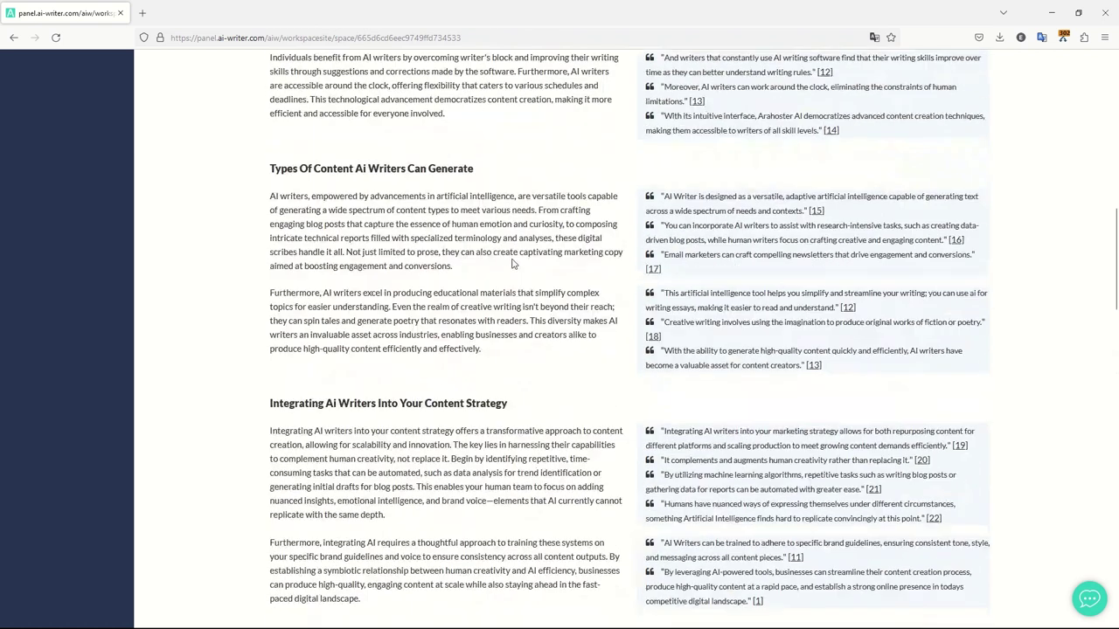
scroll(513, 264, up, 15)
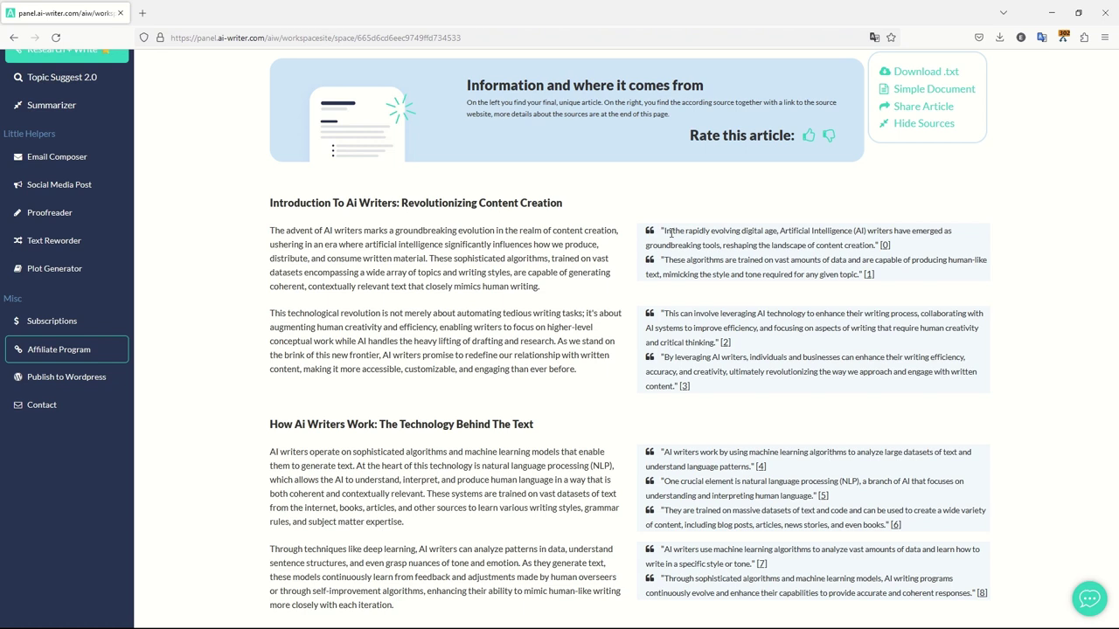
drag(671, 232, 893, 249)
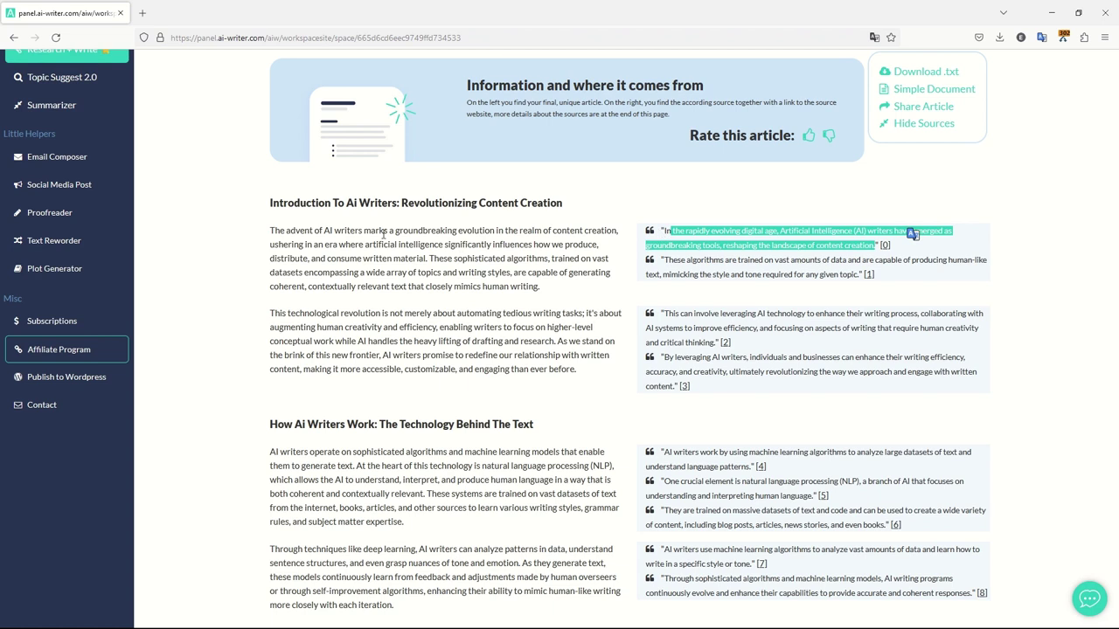
click(701, 238)
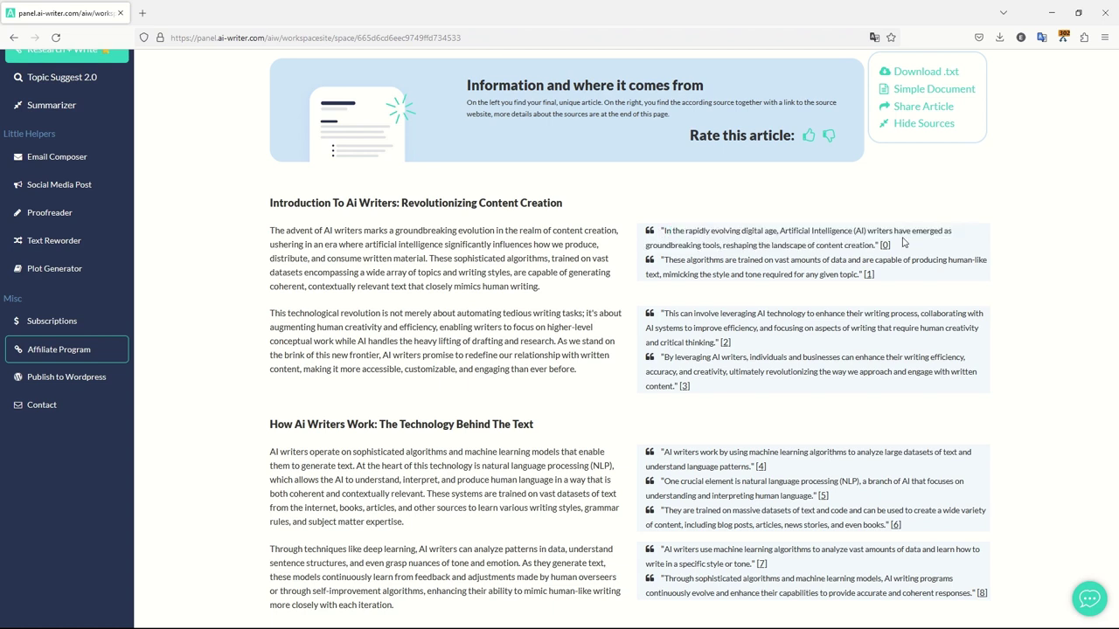
drag(300, 236, 489, 255)
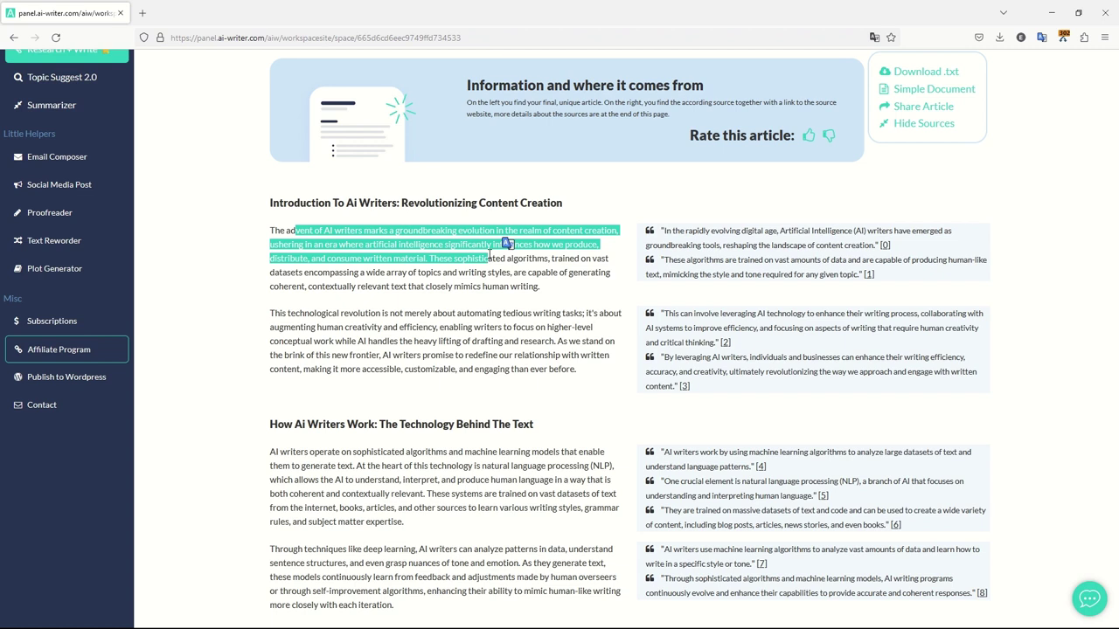
Open the sharing dialog for the article and copy its share link.
scroll(495, 241, down, 1)
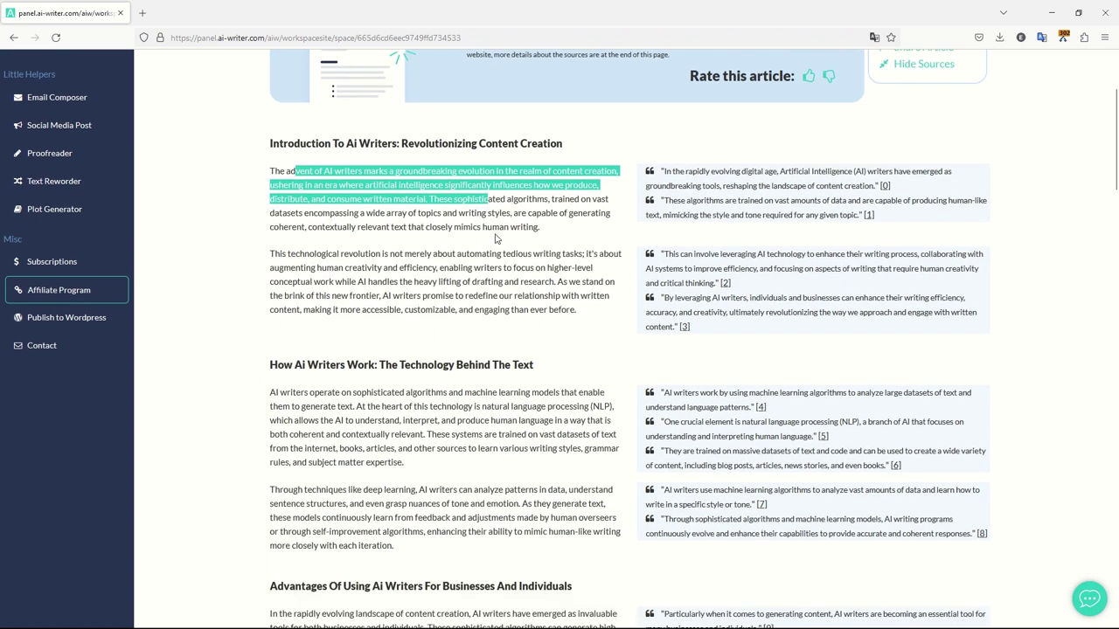
scroll(484, 224, down, 10)
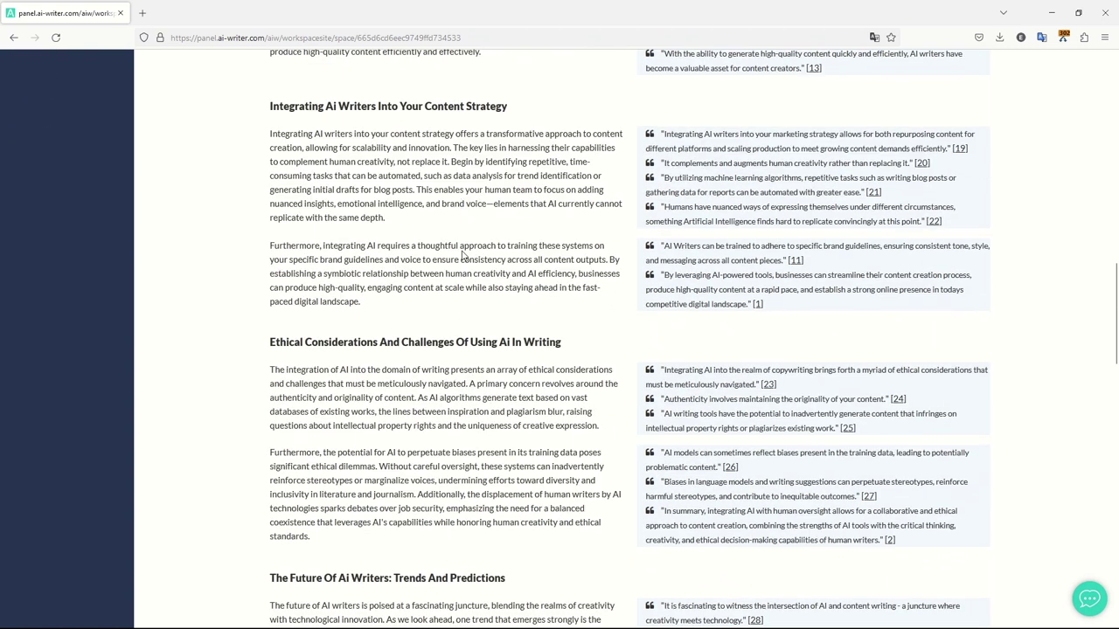
scroll(482, 277, up, 1)
scroll(482, 278, up, 10)
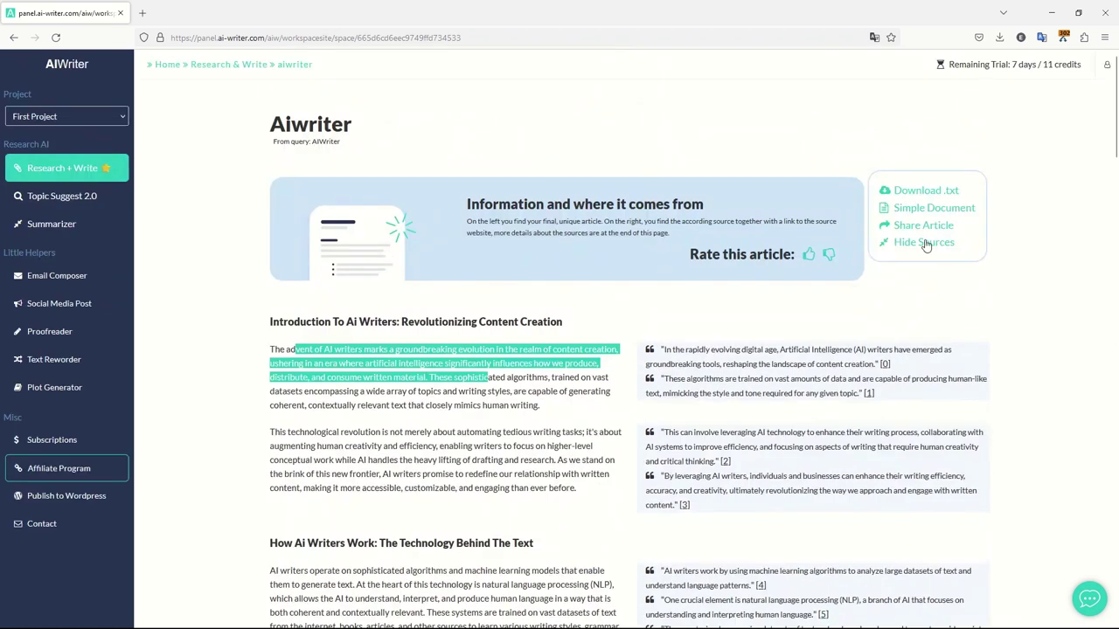
click(938, 228)
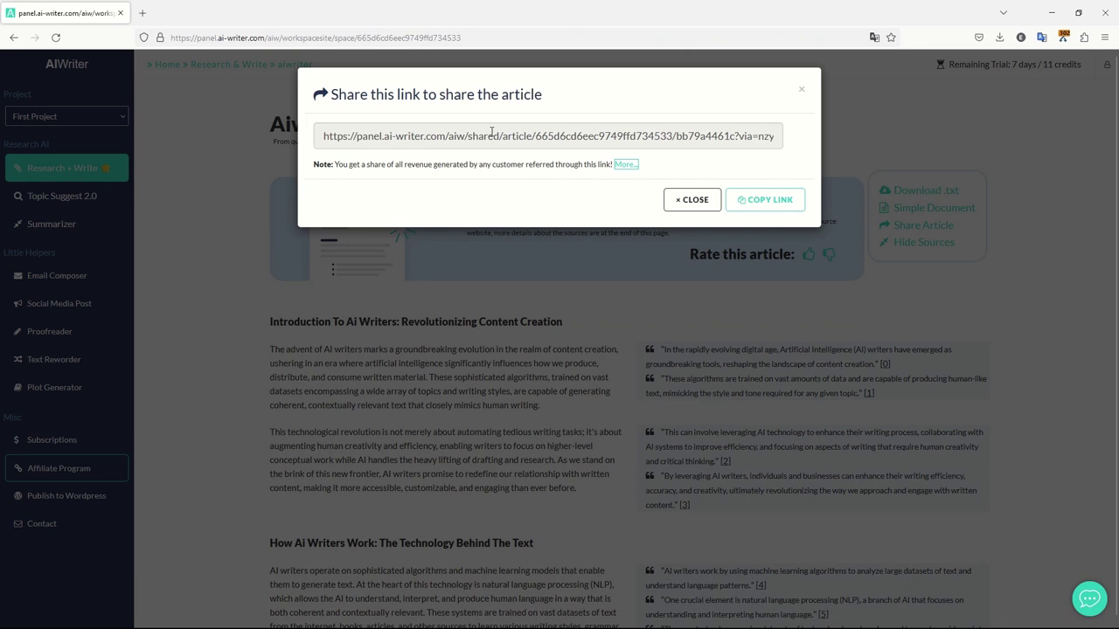
triple_click(491, 130)
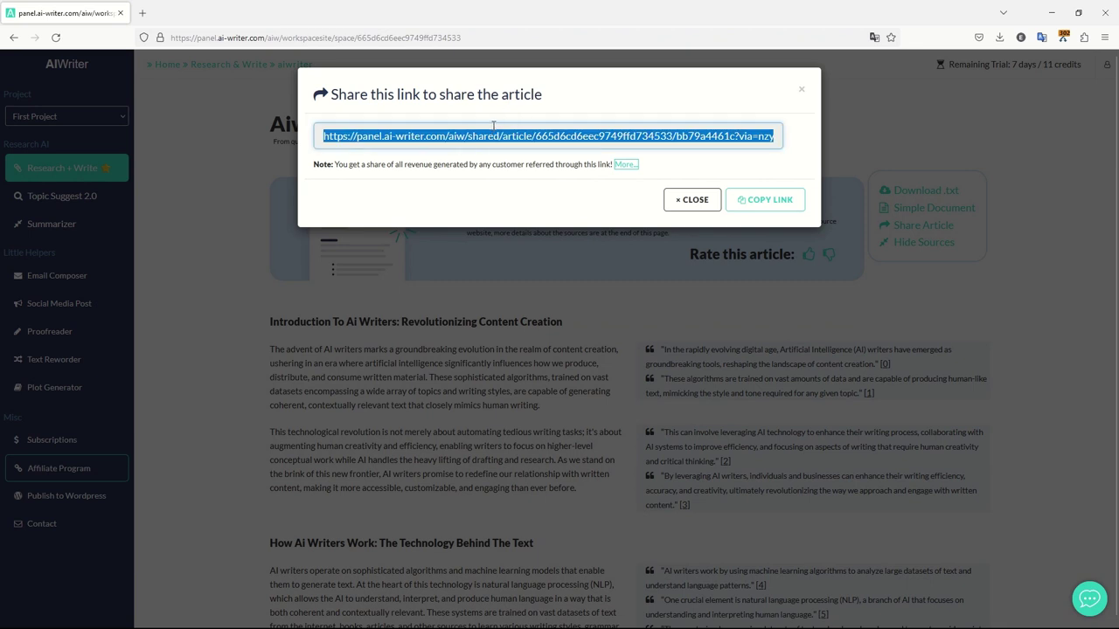
key(ctrl+c)
Open the copied share link in a new browser tab and look through the shared article and its references.
key(ctrl+t)
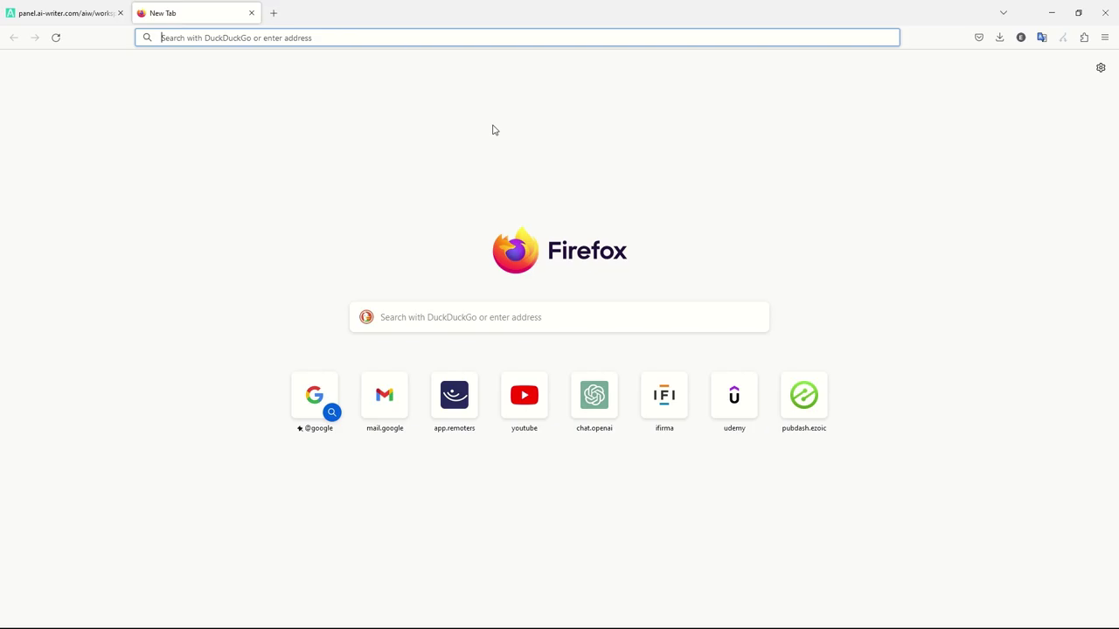
key(ctrl+v)
key(Return)
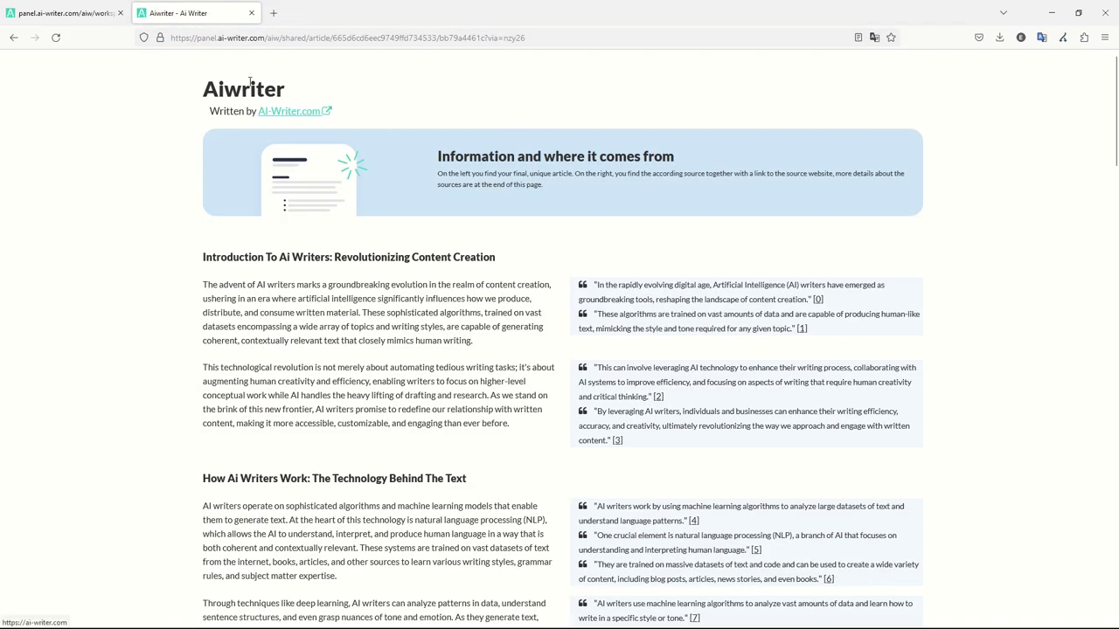
scroll(429, 142, down, 10)
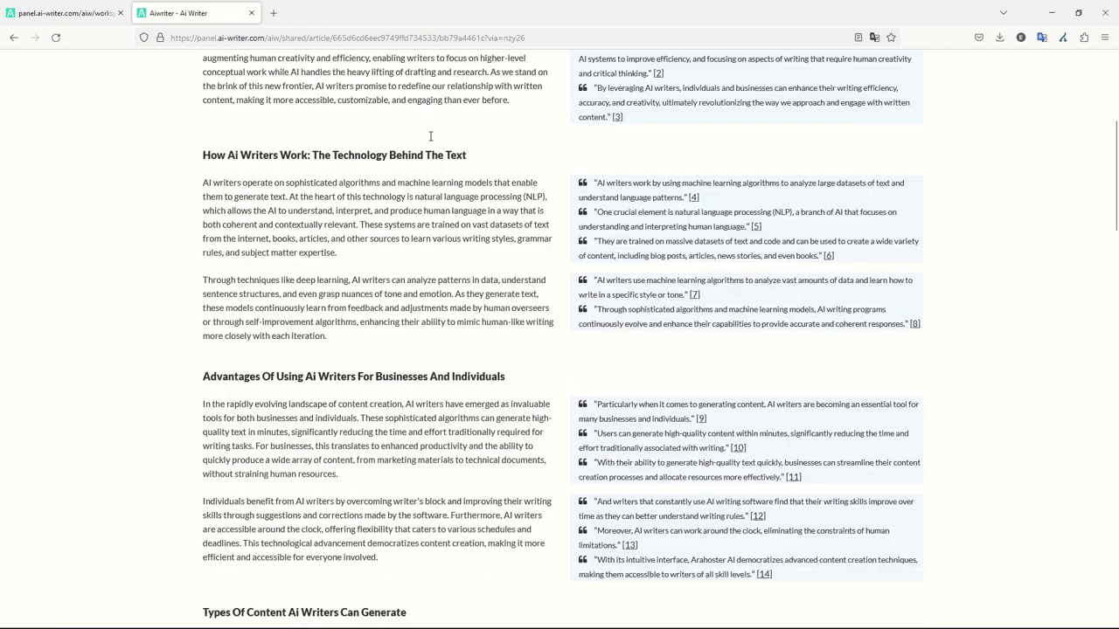
scroll(429, 142, down, 20)
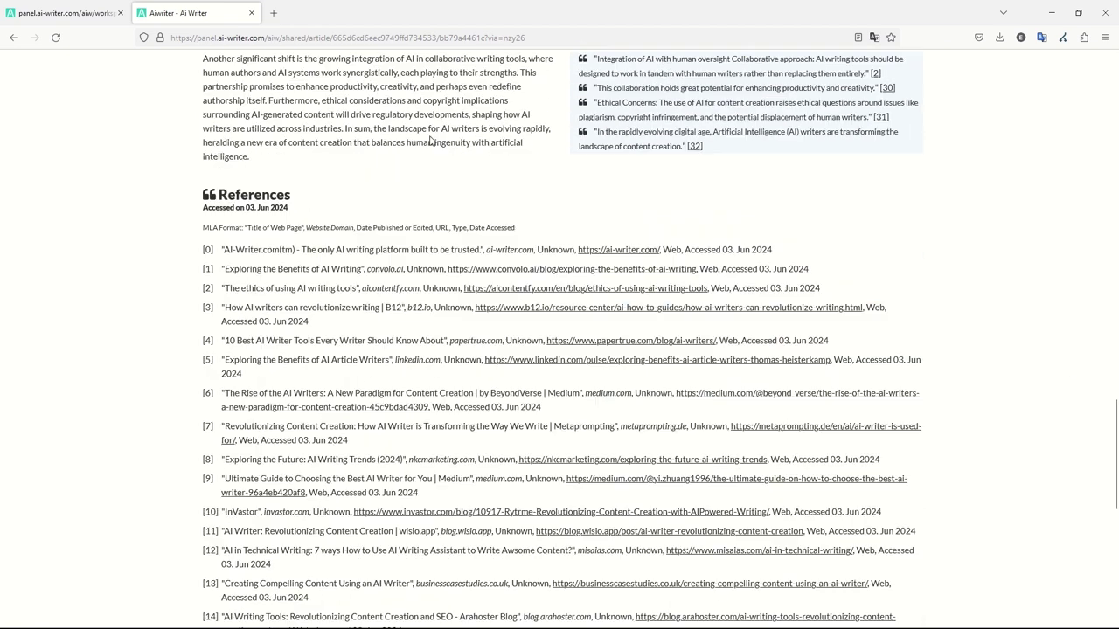
scroll(429, 142, up, 20)
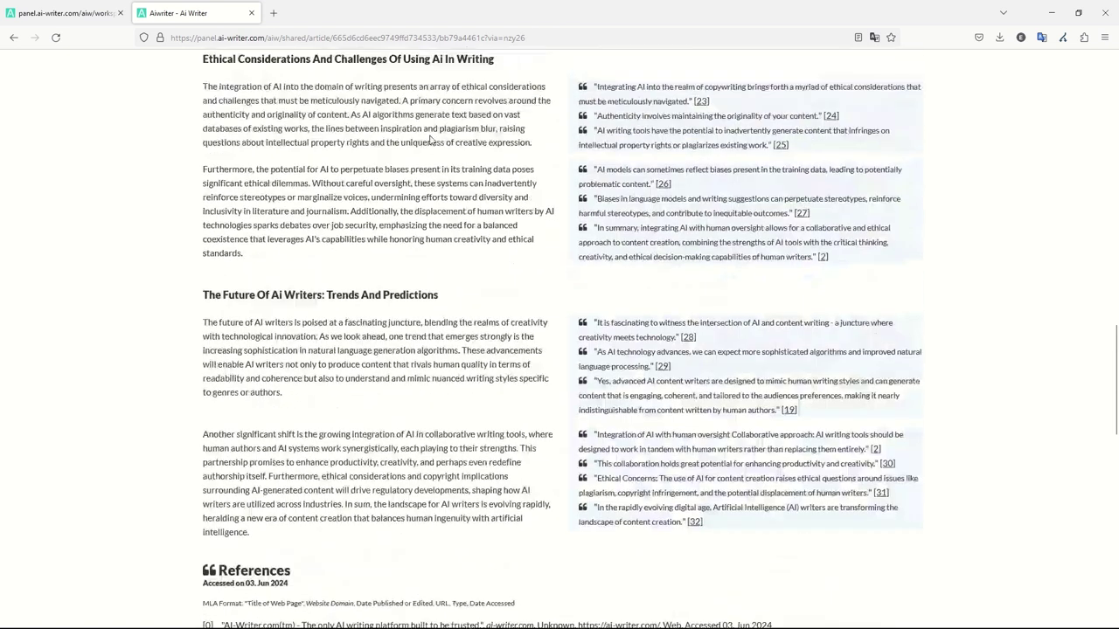
scroll(444, 138, up, 6)
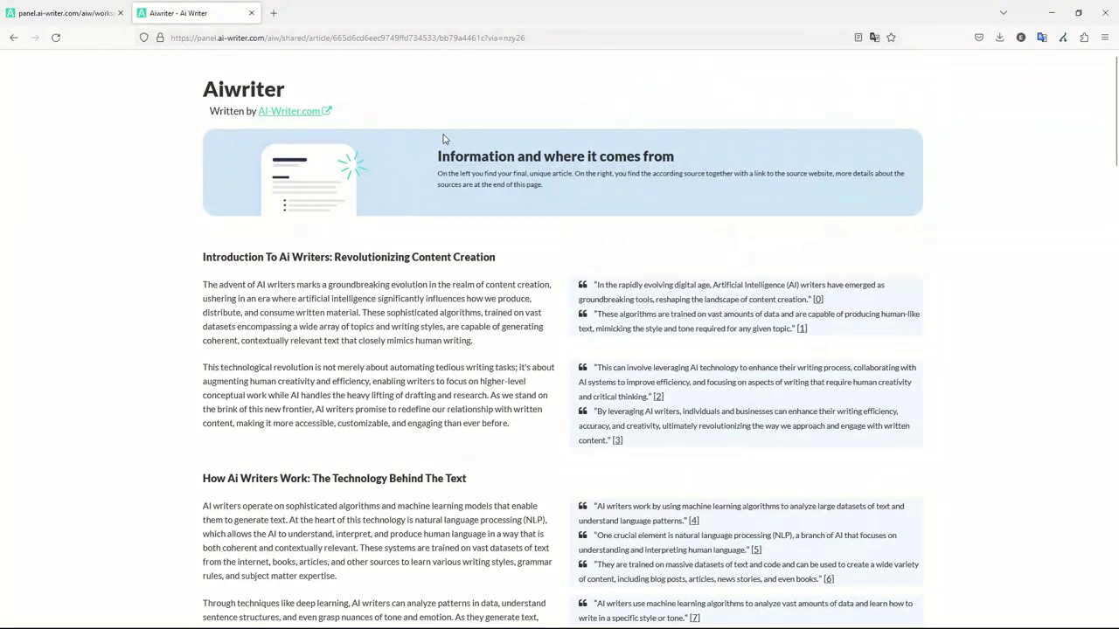